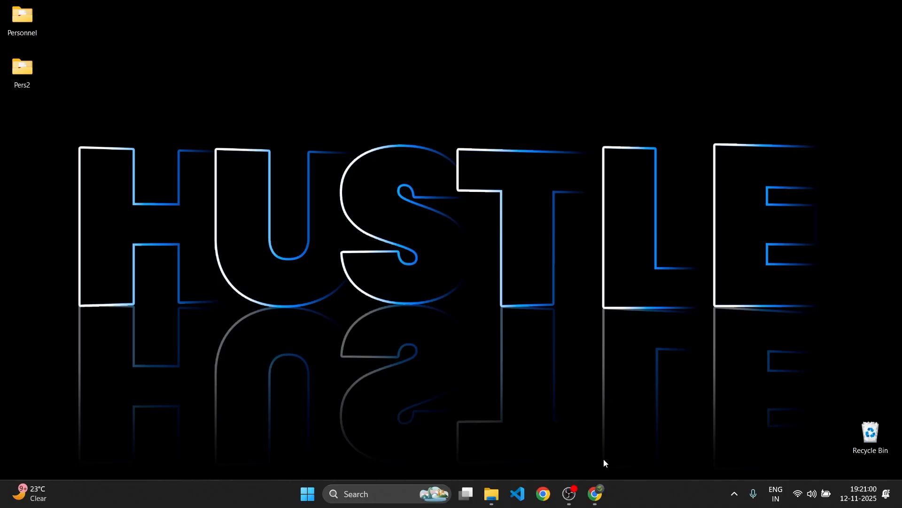
# Open the browser and search Google for turbo c/c++
pyautogui.click(606, 494)
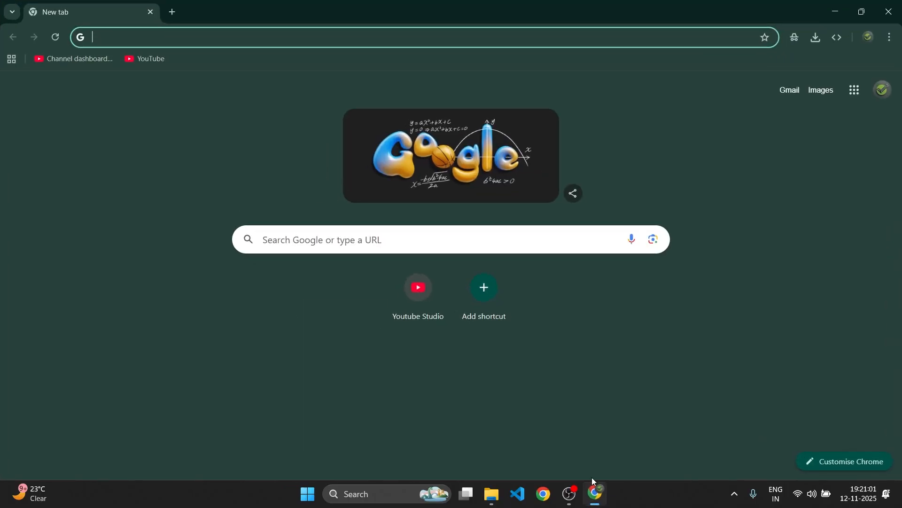
pyautogui.click(463, 249)
pyautogui.write('turbo')
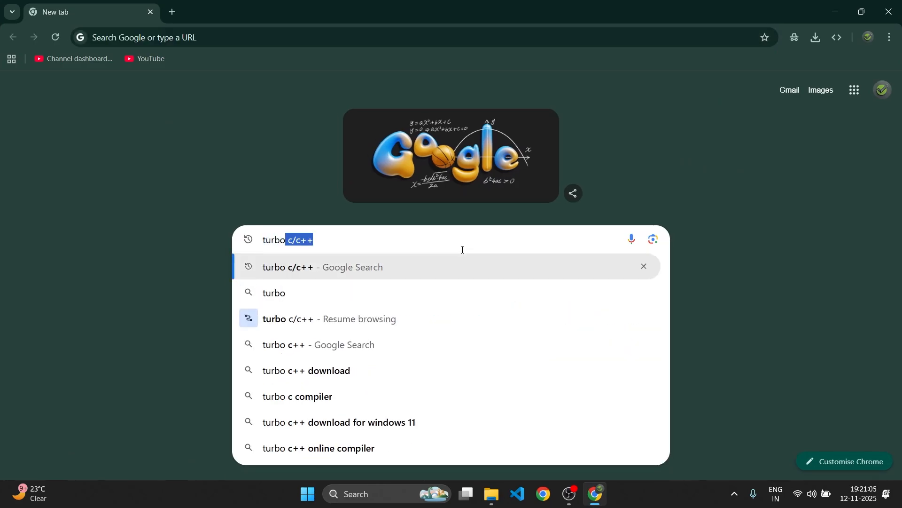
pyautogui.press('Return')
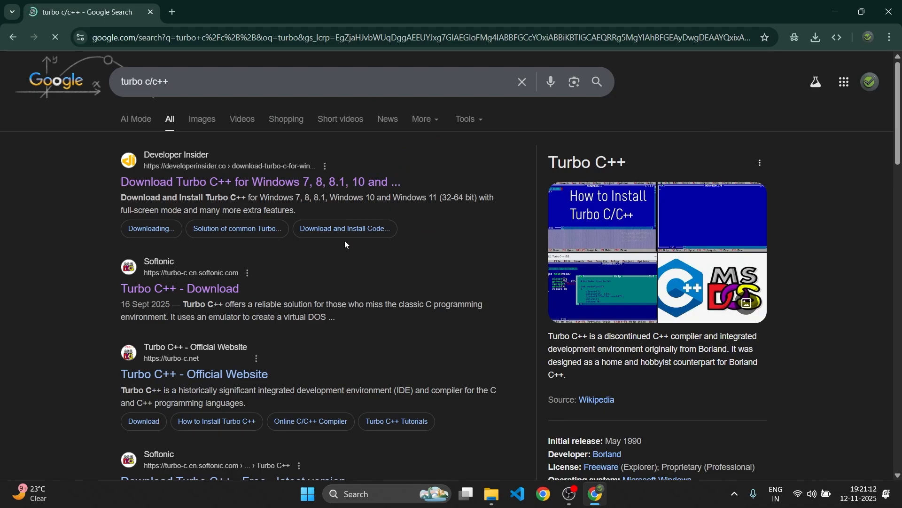
# Open the Developer Insider Turbo C++ page and start the Turbo C++ 3.2 download
pyautogui.click(280, 183)
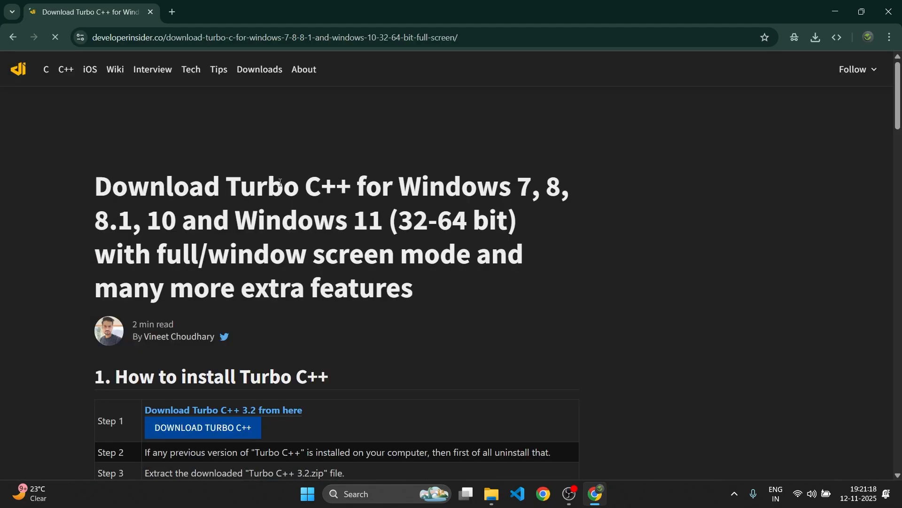
pyautogui.click(208, 427)
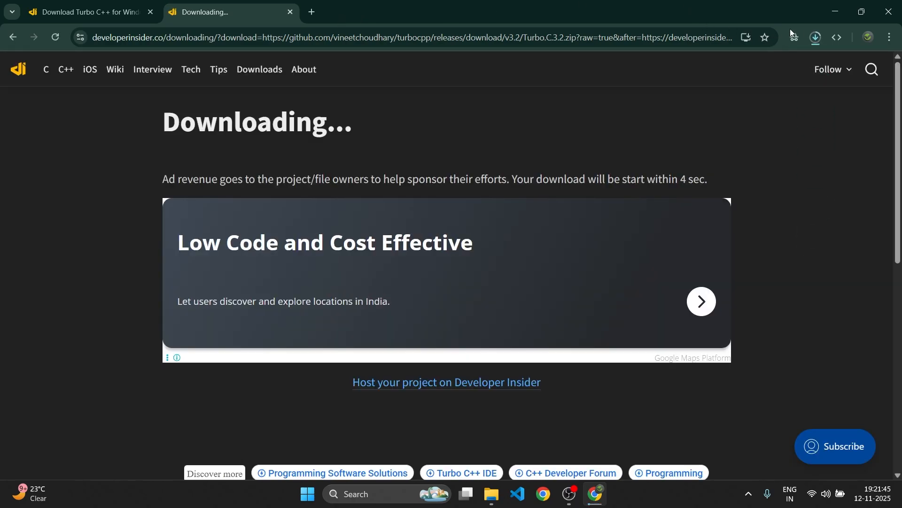
# Open the downloaded Turbo.C.3.2.zip in its Downloads folder from the recent download history
pyautogui.click(816, 37)
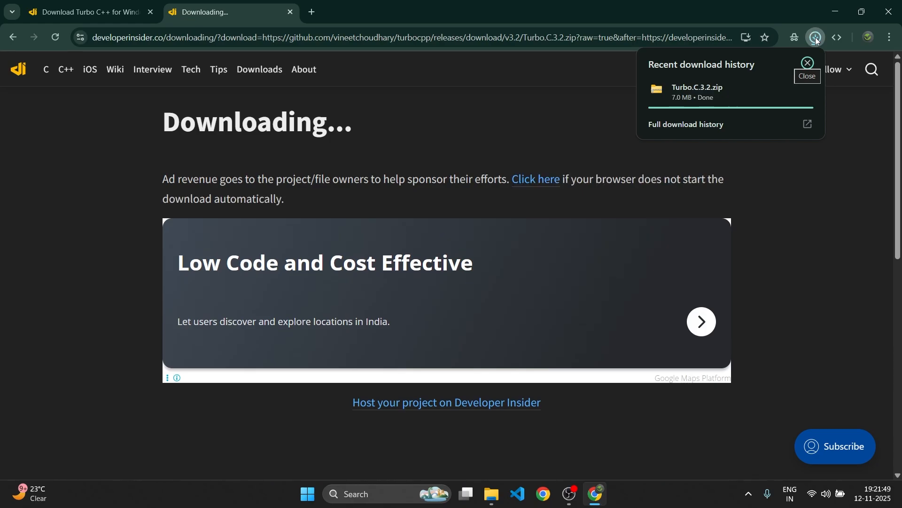
pyautogui.moveTo(746, 89)
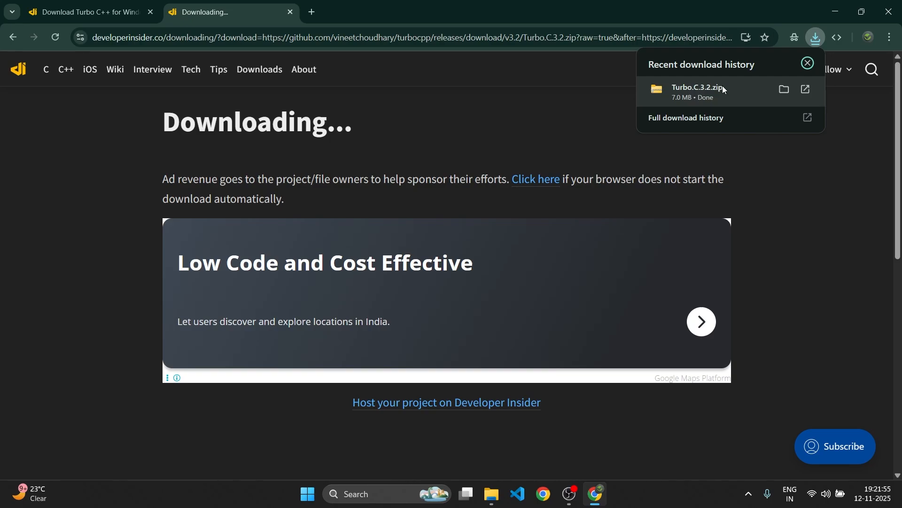
pyautogui.click(686, 82)
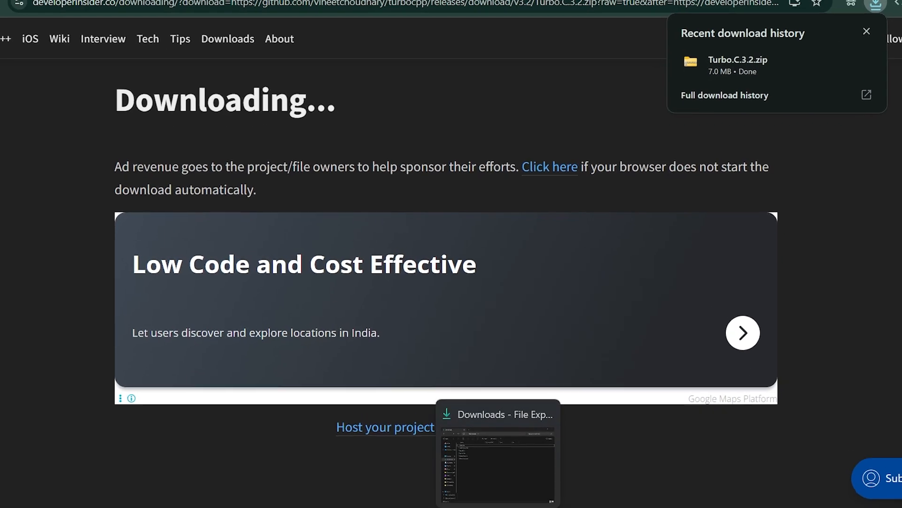
pyautogui.click(498, 505)
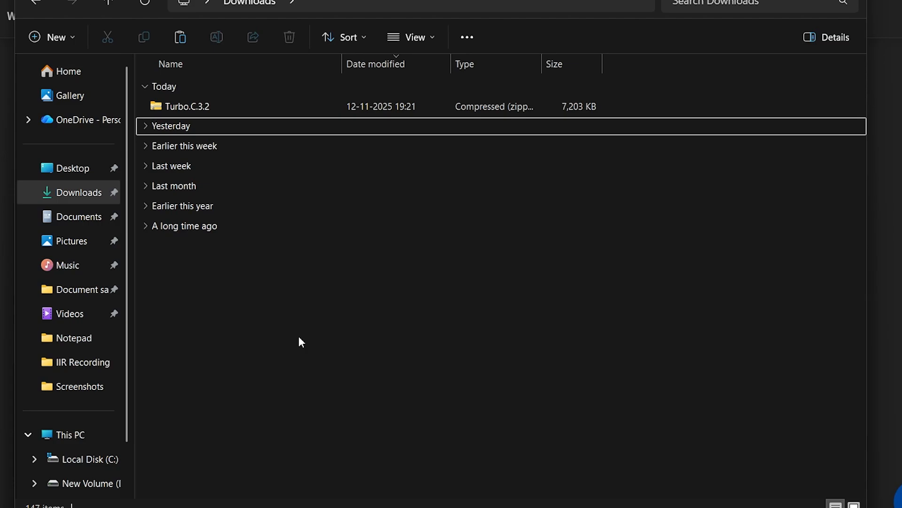
# Extract Turbo.C.3.2.zip into a Turbo.C.3.2 folder in Downloads
pyautogui.click(260, 109)
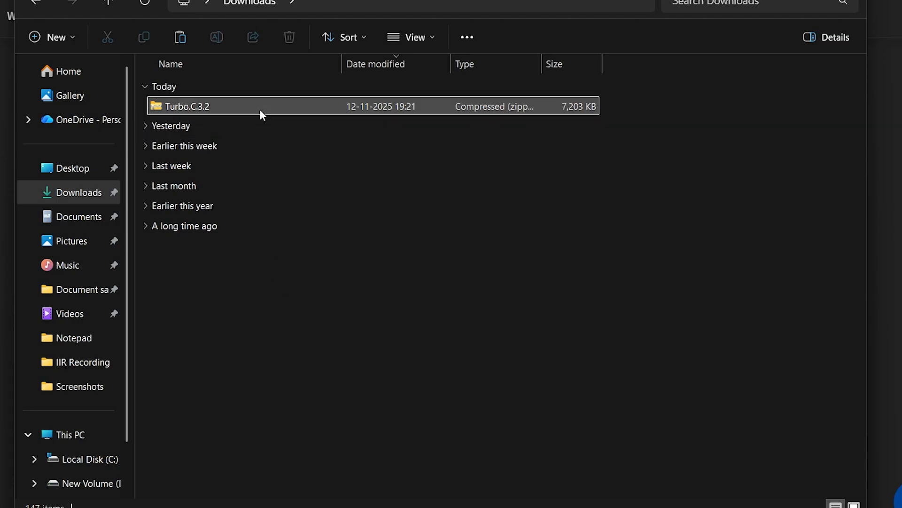
pyautogui.click(74, 194)
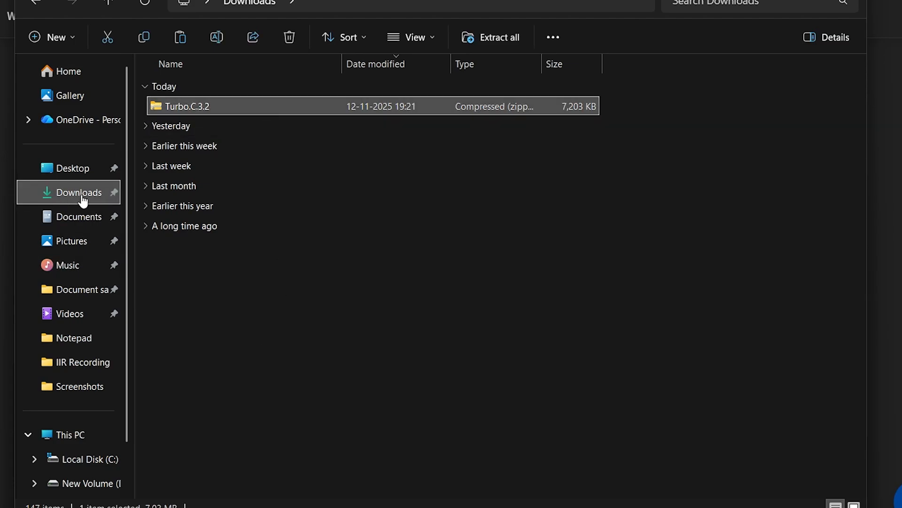
pyautogui.rightClick(247, 106)
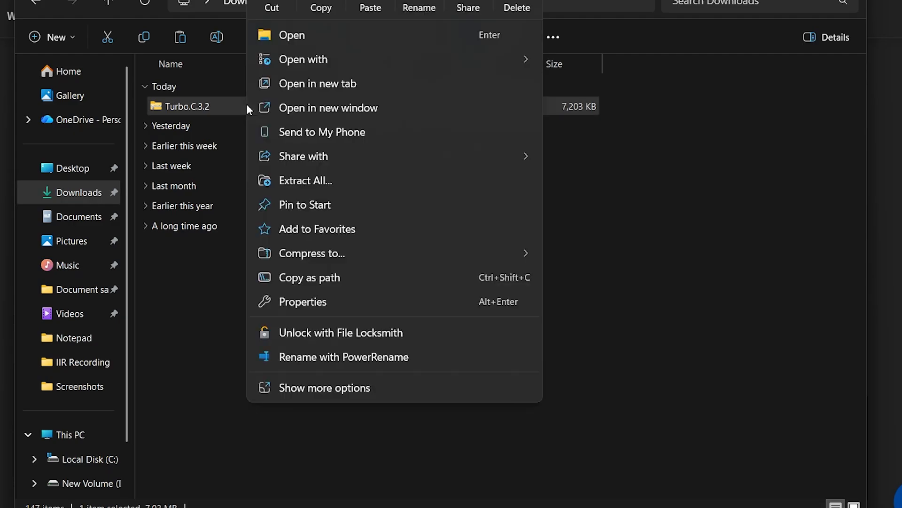
pyautogui.click(349, 173)
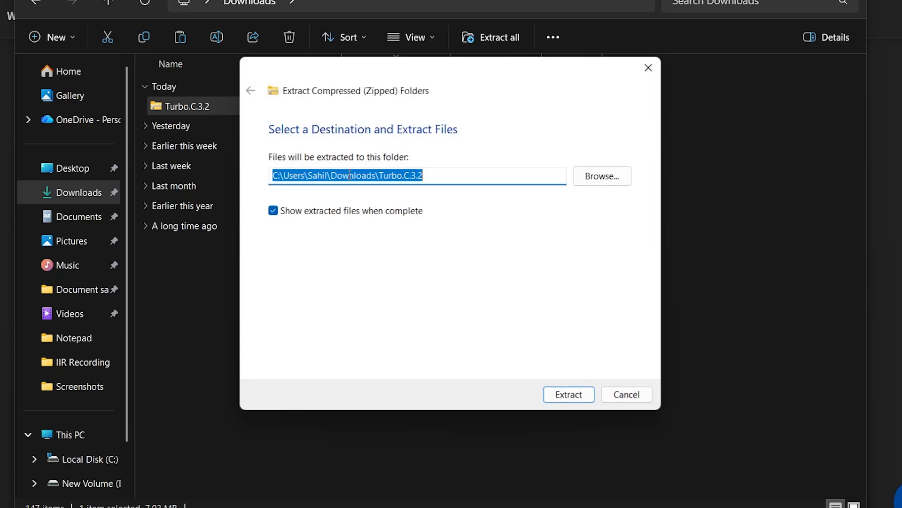
pyautogui.click(571, 398)
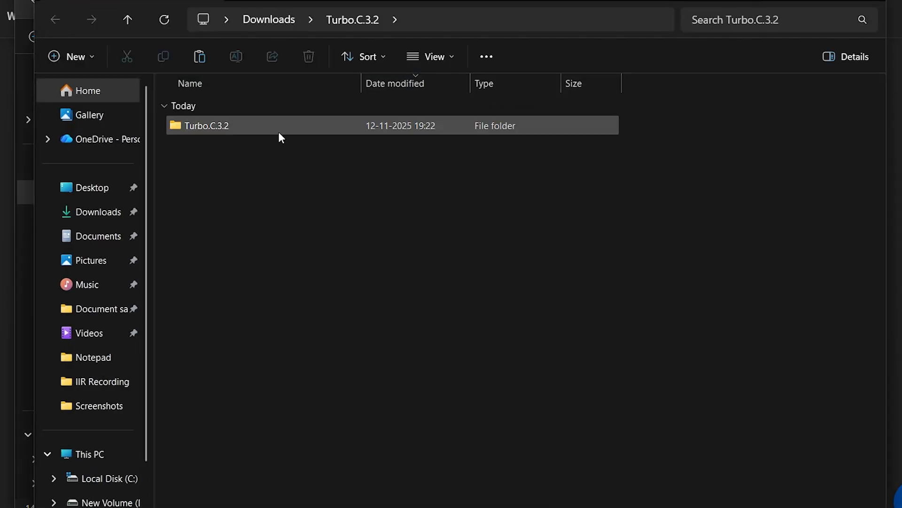
# Open the extracted folder, run the Turbo C++ 3.2 installer, and continue past the welcome page
pyautogui.doubleClick(279, 129)
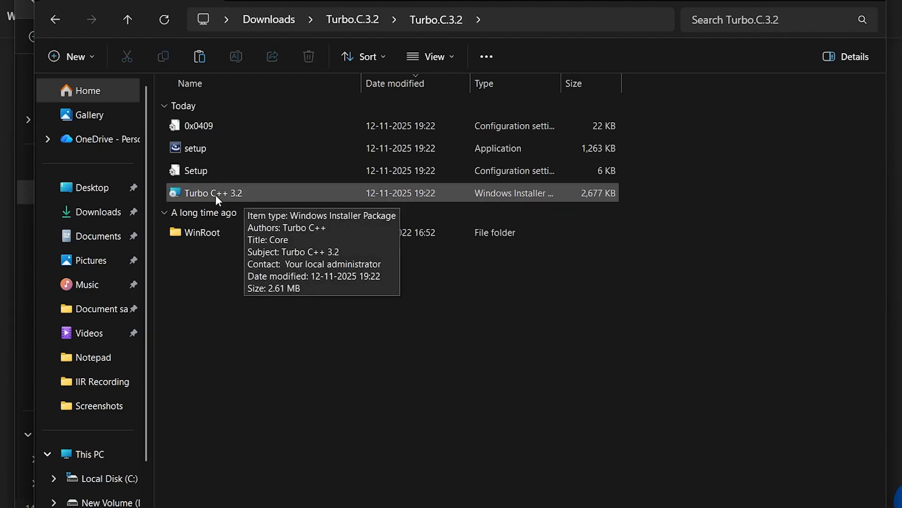
pyautogui.doubleClick(236, 193)
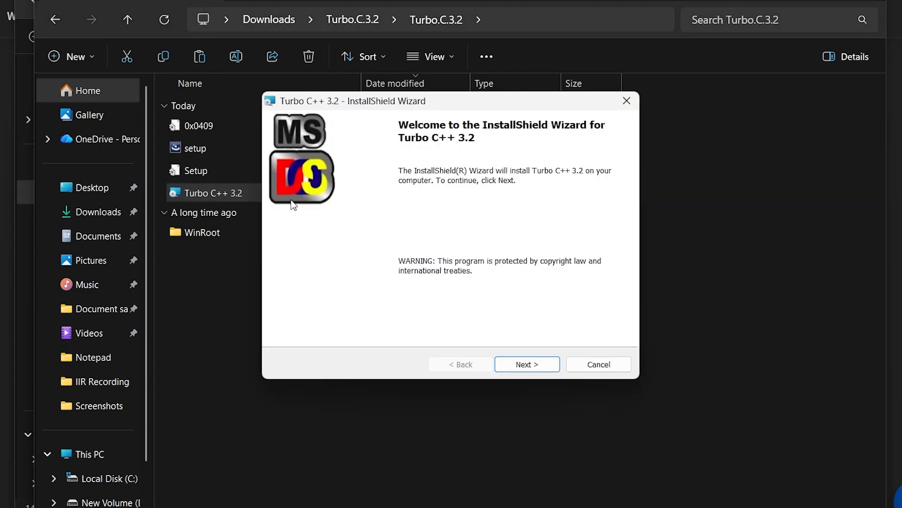
pyautogui.click(527, 364)
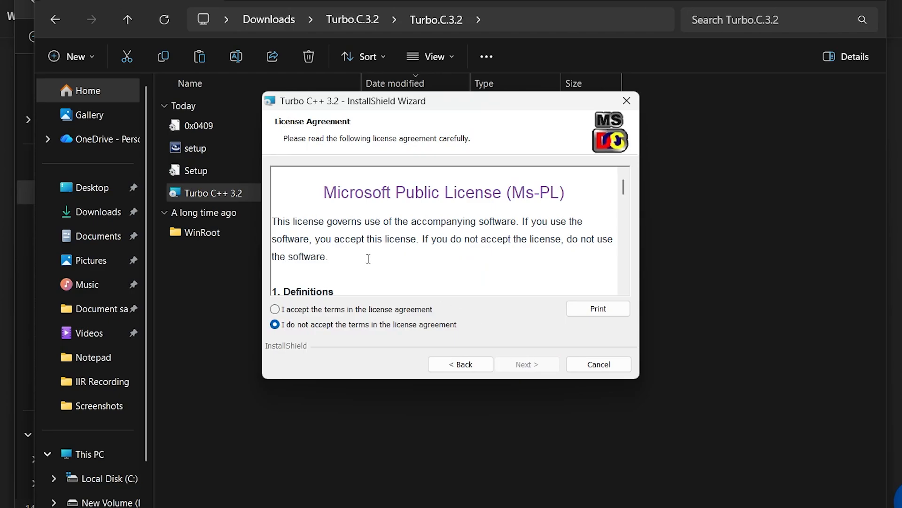
# Accept the licence agreement and install Turbo C++ 3.2 to C:\TURBOC3\
pyautogui.click(275, 309)
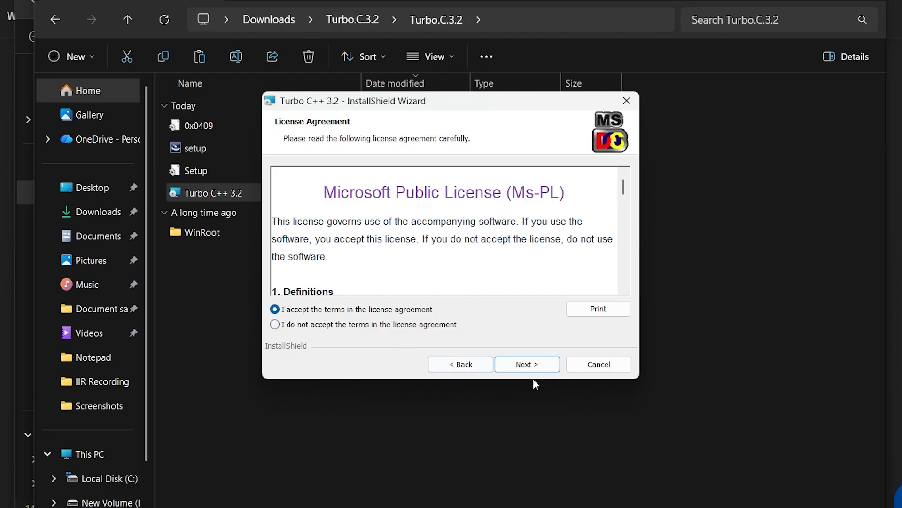
pyautogui.click(536, 368)
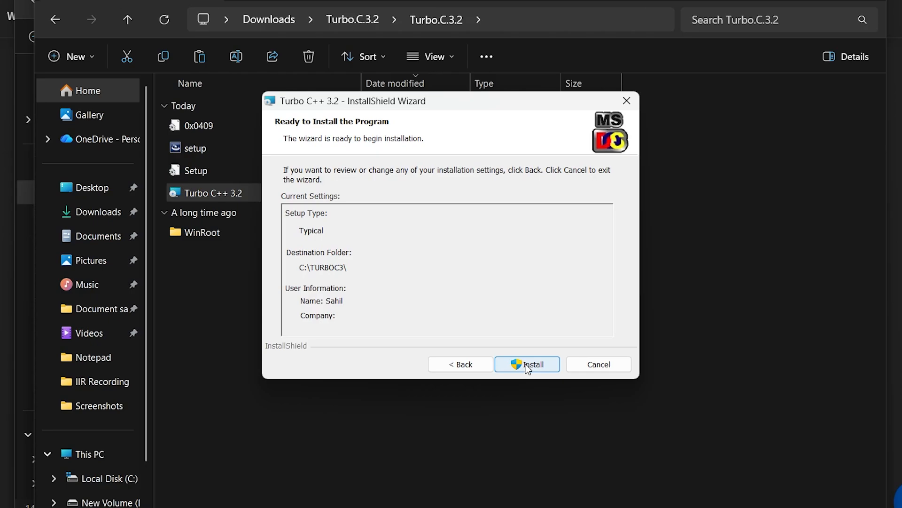
pyautogui.click(527, 366)
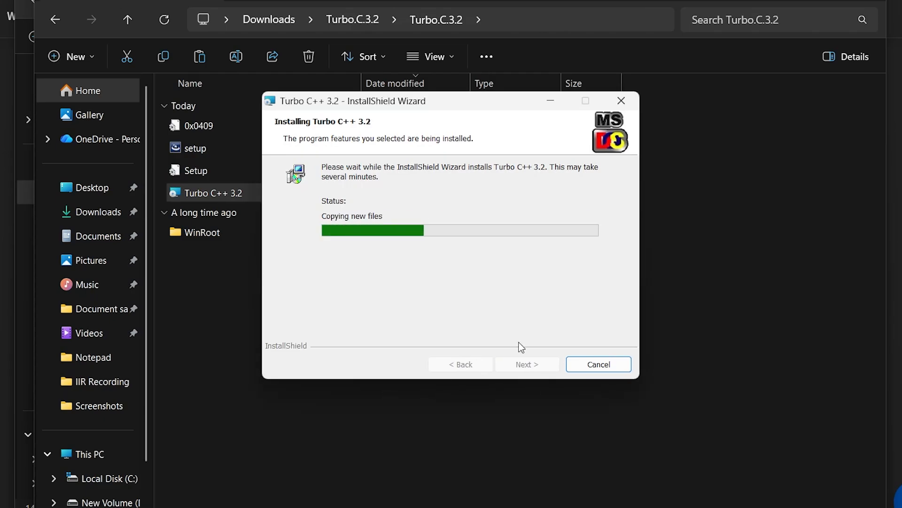
# Minimize the other windows and finish the installer with Launch the program unchecked
pyautogui.click(870, 1)
pyautogui.click(851, 1)
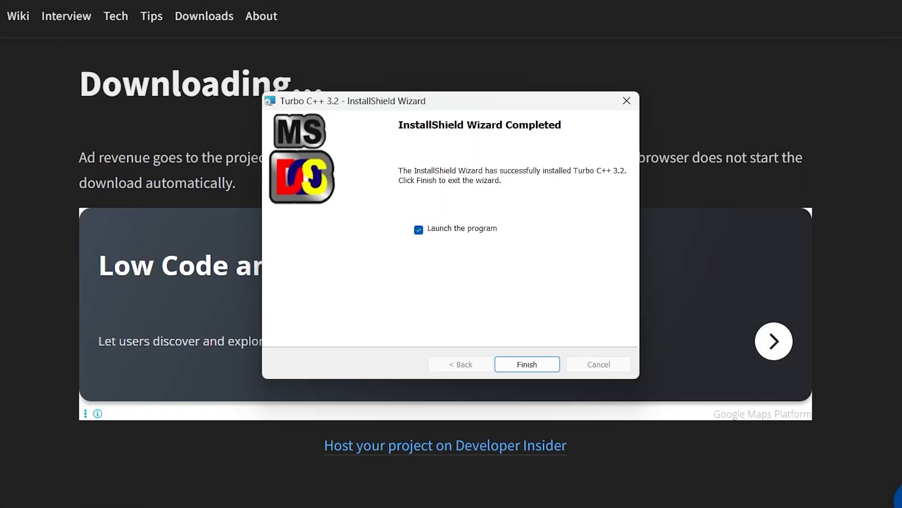
pyautogui.click(832, 7)
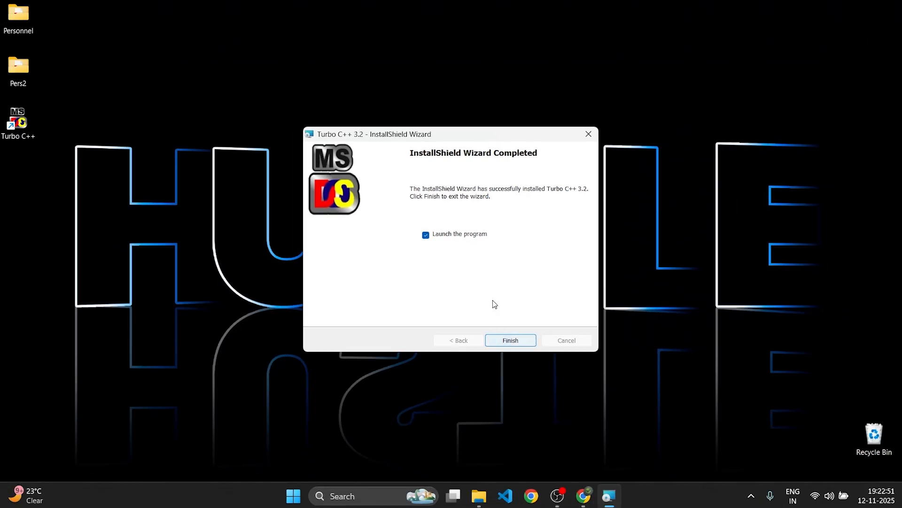
pyautogui.click(425, 234)
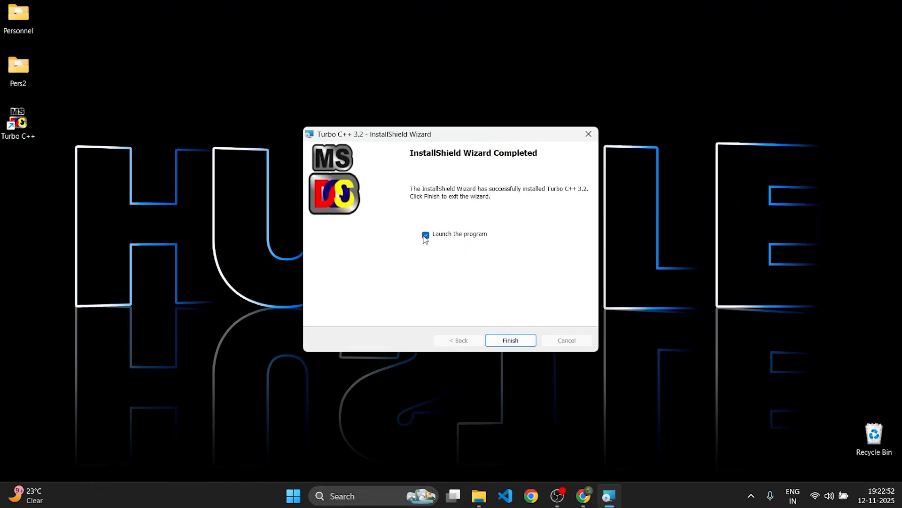
pyautogui.click(510, 337)
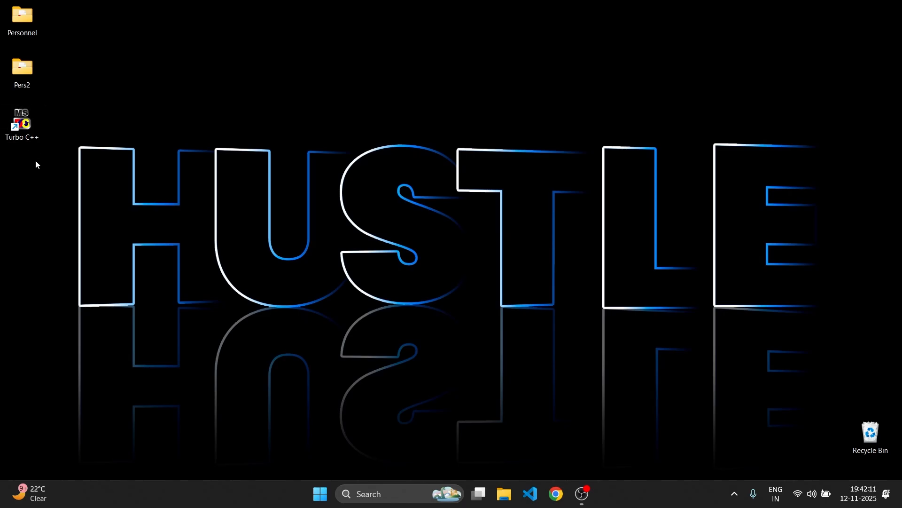
# Launch Turbo C++ from its desktop shortcut, start the IDE, and switch it to full screen
pyautogui.doubleClick(13, 136)
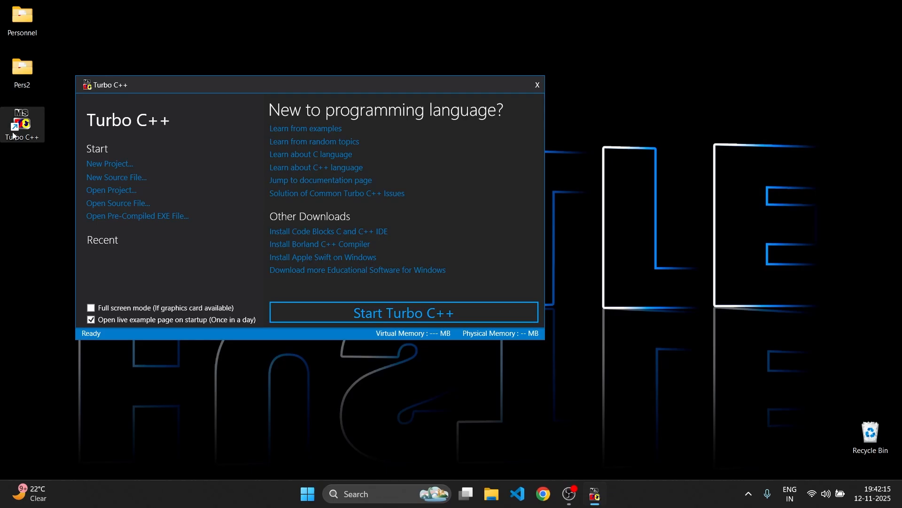
pyautogui.click(399, 321)
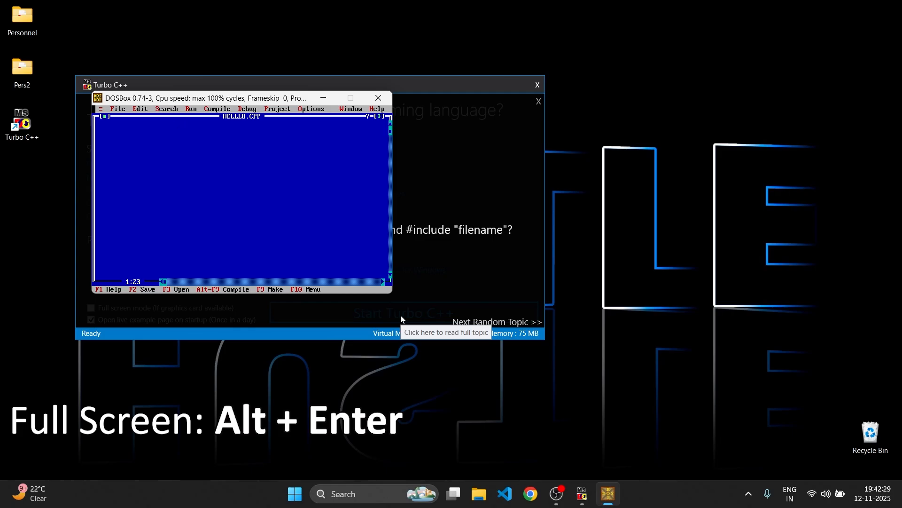
pyautogui.hotkey('alt', 'Return')
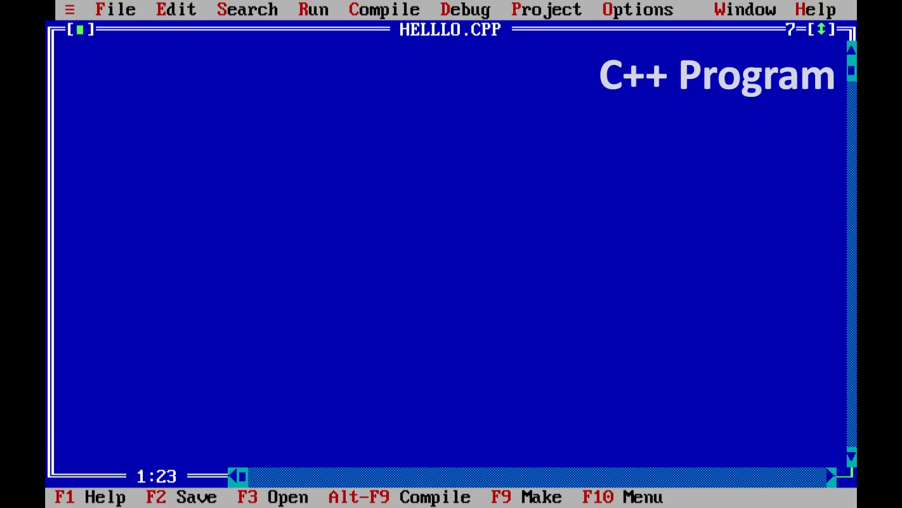
# Write #include<iostream.h> on the first line of HELLLO.CPP and start a new line
pyautogui.press('Home')
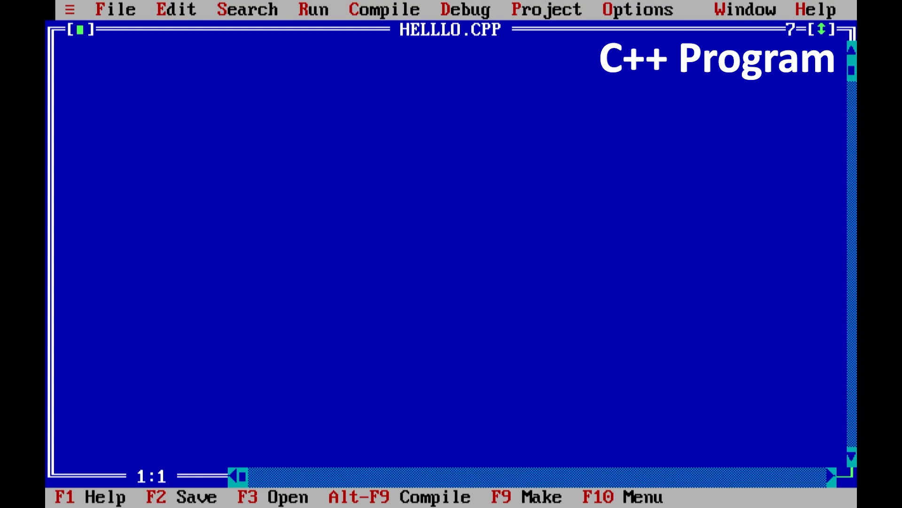
pyautogui.write('#incl')
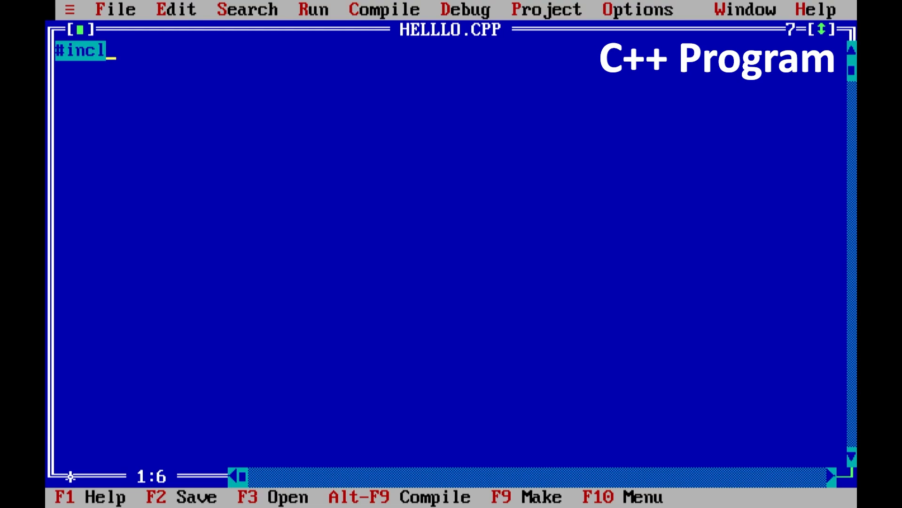
pyautogui.write('ude<')
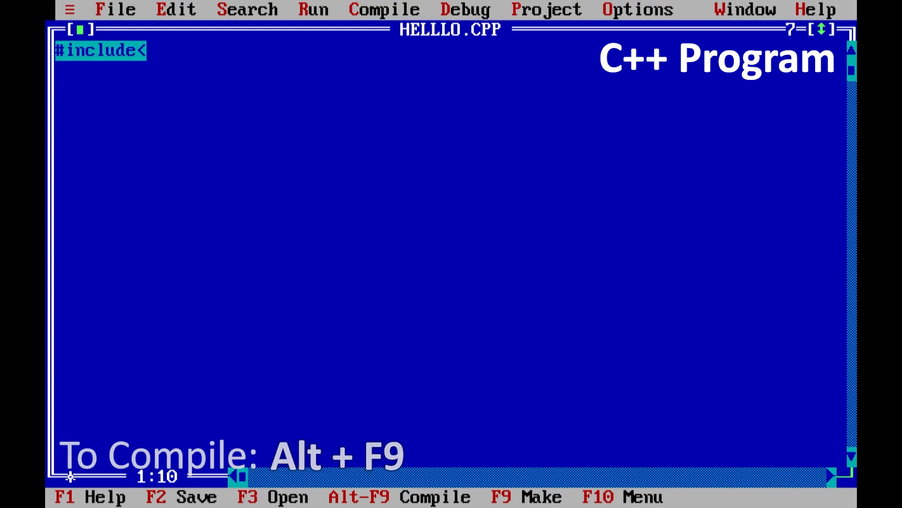
pyautogui.write('iostre')
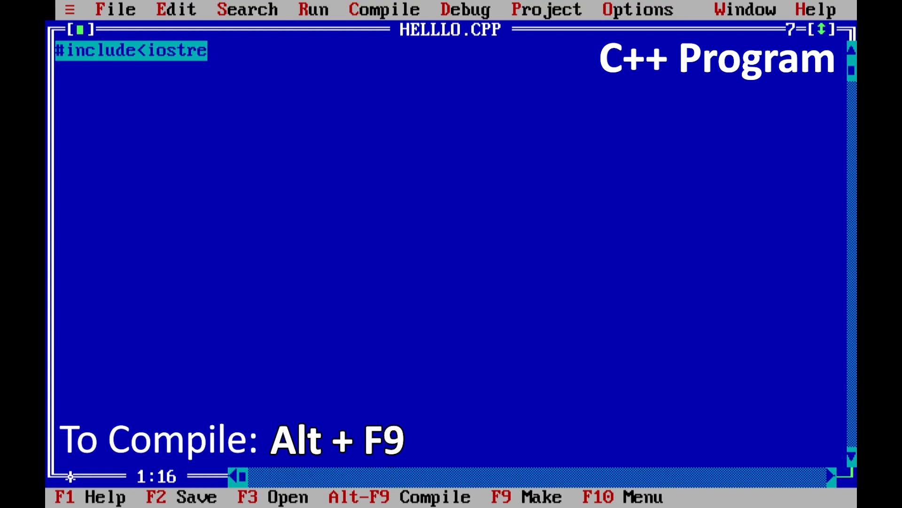
pyautogui.write('am.h>')
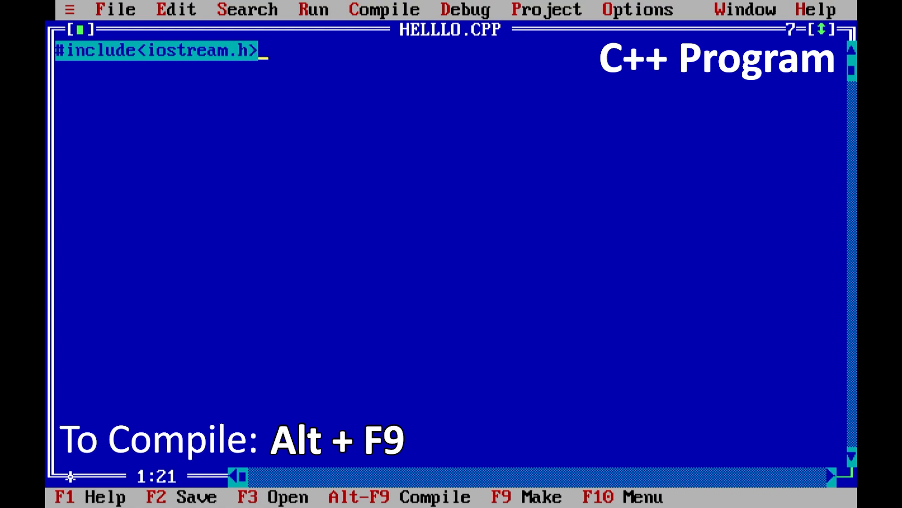
pyautogui.press('Return')
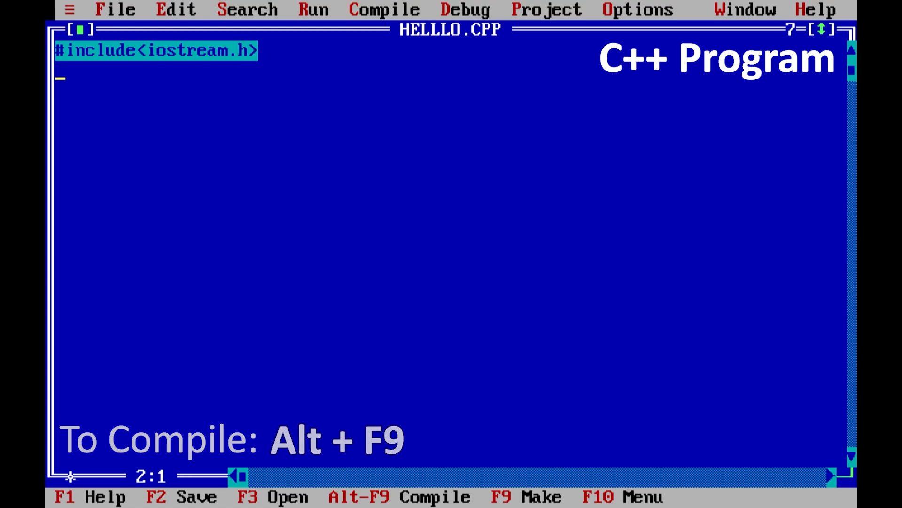
# Add an int main() function with opening and closing braces around an empty line, and place the cursor inside it
pyautogui.write('int main()')
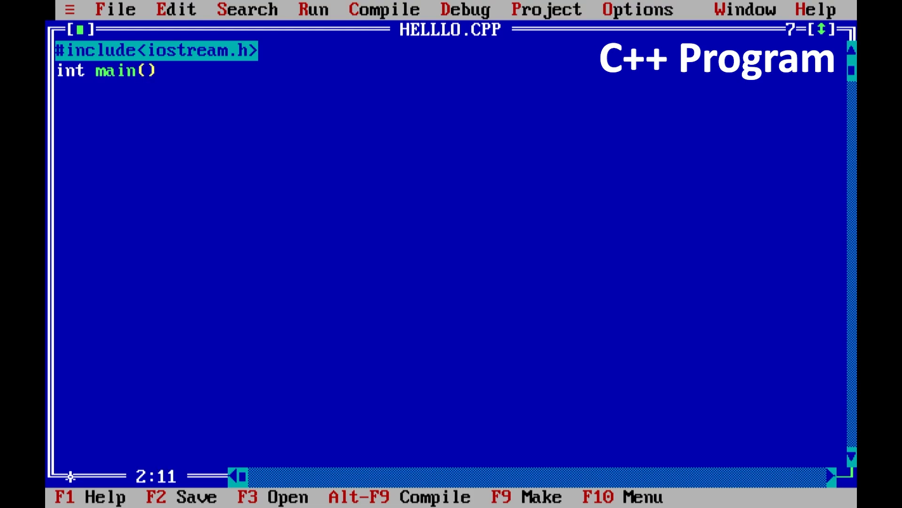
pyautogui.write('{}')
pyautogui.press('Left')
pyautogui.press('Return')
pyautogui.press('Return')
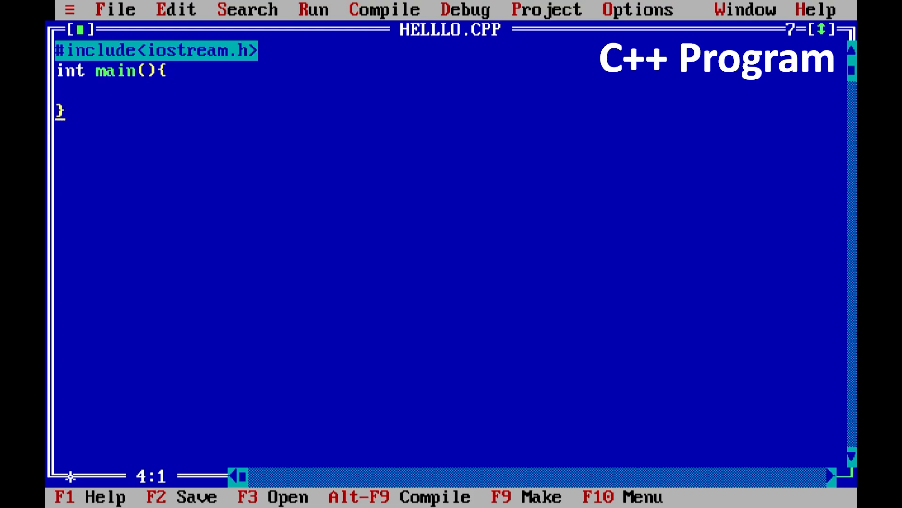
pyautogui.press('Up')
# Write cout<<"Hello World"; and return 0; as the two statements inside main
pyautogui.write('cout<<')
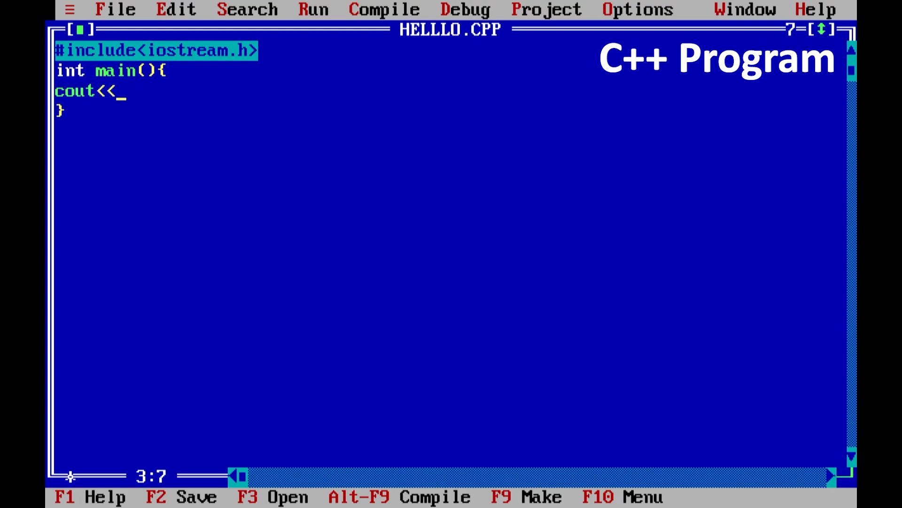
pyautogui.write('"";')
pyautogui.press('Left')
pyautogui.press('Left')
pyautogui.write('Hello Wo')
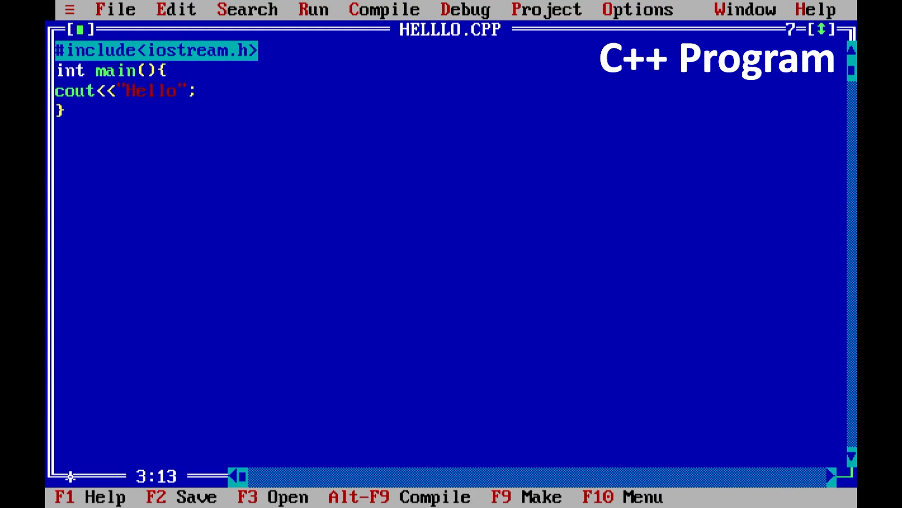
pyautogui.write('rld')
pyautogui.press('Right')
pyautogui.press('Right')
pyautogui.press('Return')
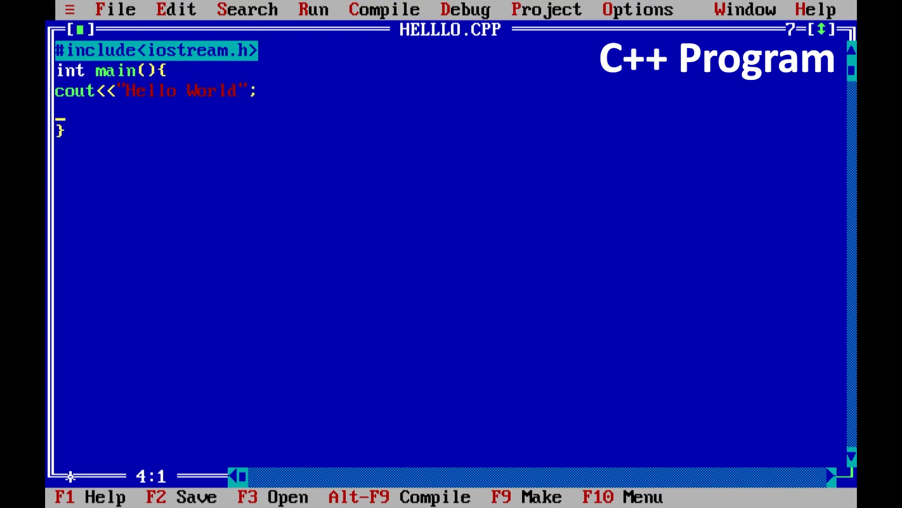
pyautogui.write('return')
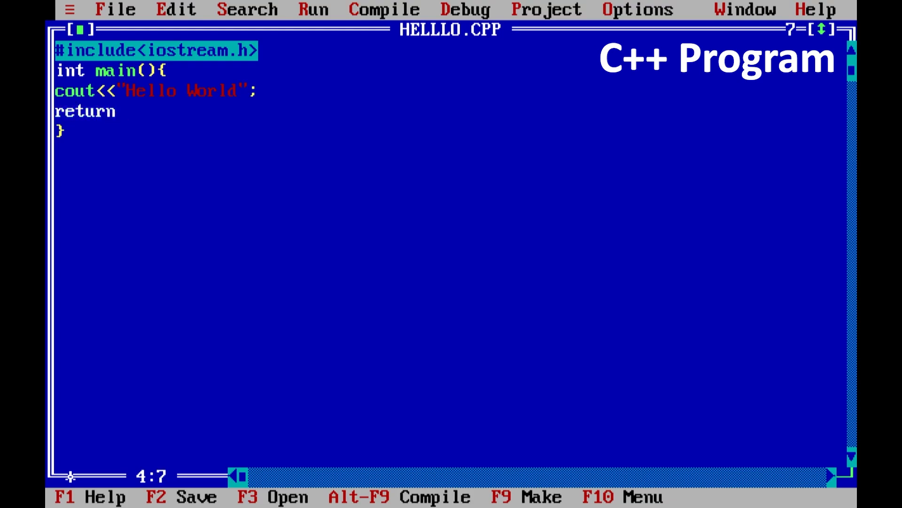
pyautogui.write(' 0;')
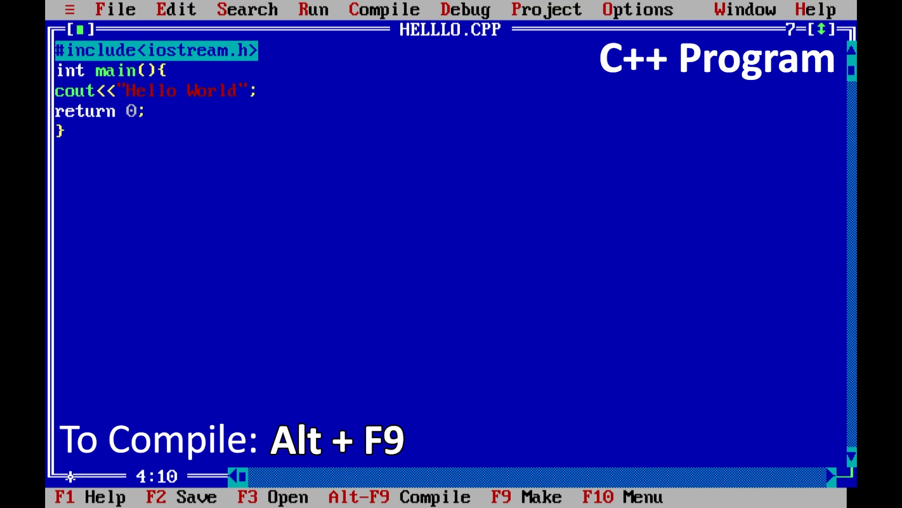
# Compile HELLLO.CPP, dismiss the compile result, and run the program
pyautogui.hotkey('alt', 'F9')
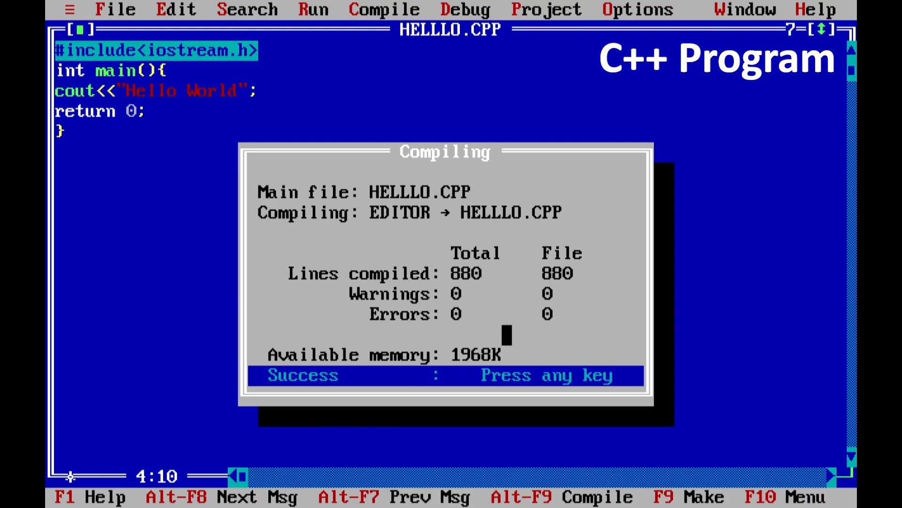
pyautogui.press('Return')
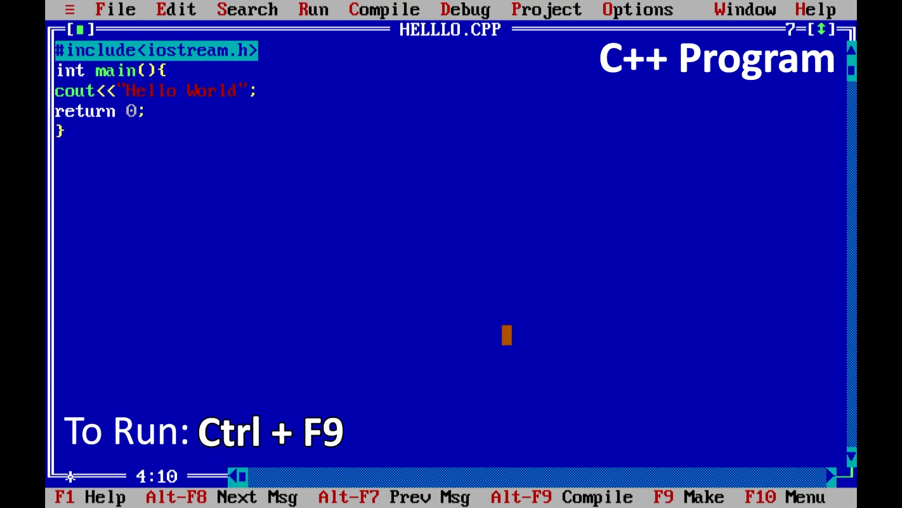
pyautogui.hotkey('ctrl', 'F9')
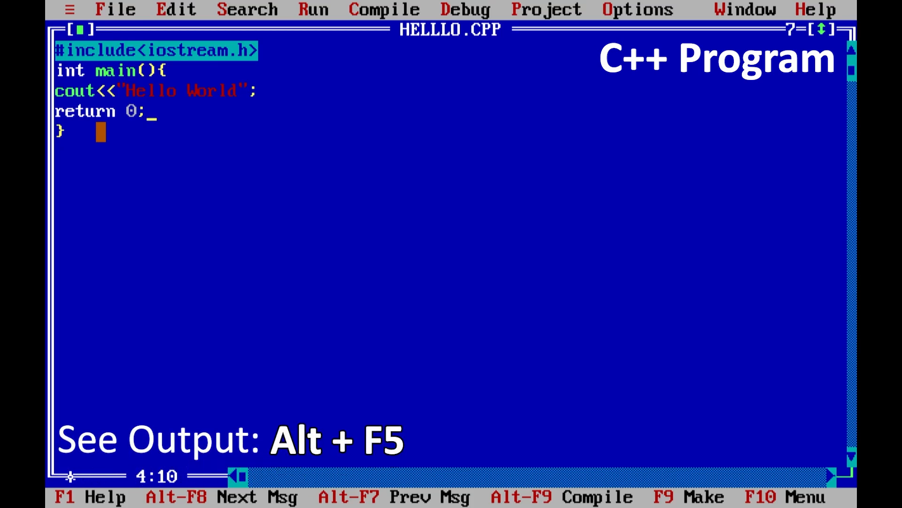
# View the program's output screen and return to the editor
pyautogui.hotkey('alt', 'F5')
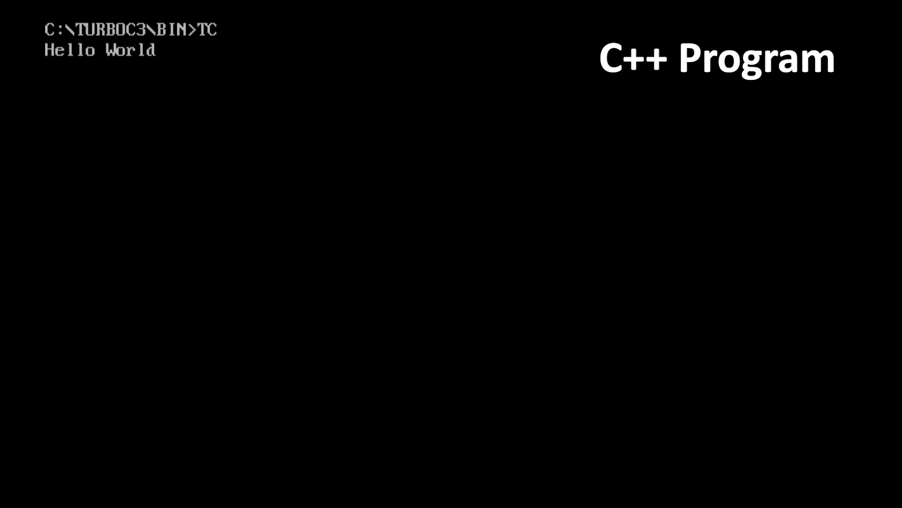
pyautogui.press('Return')
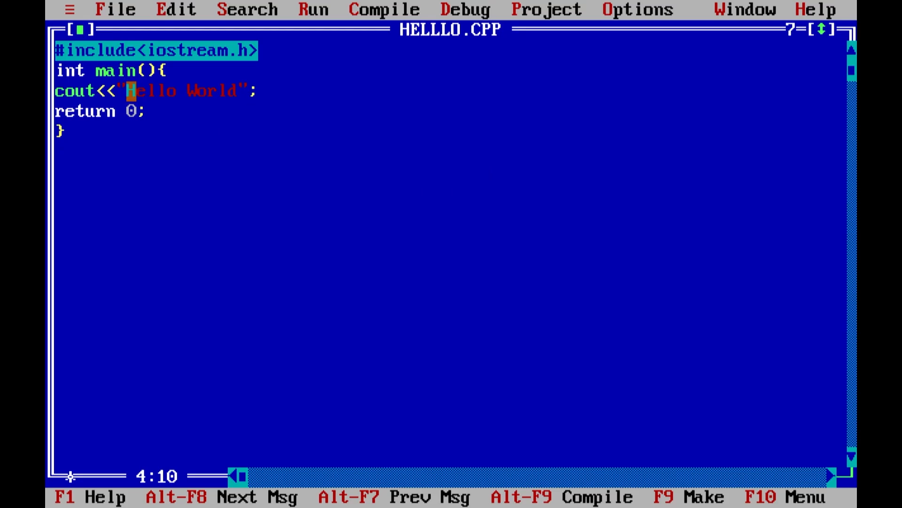
# Create a new file and maximize its editor window, with the cursor at the start of the first line
pyautogui.click(131, 9)
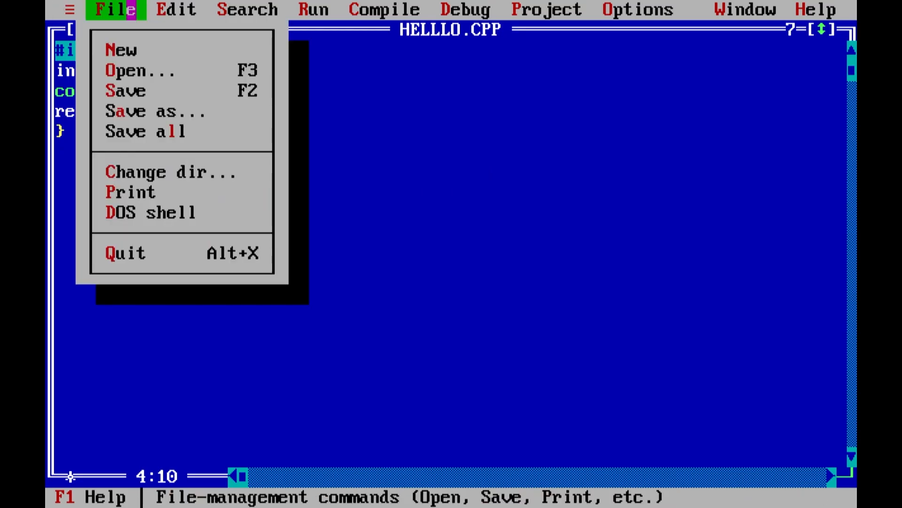
pyautogui.click(172, 51)
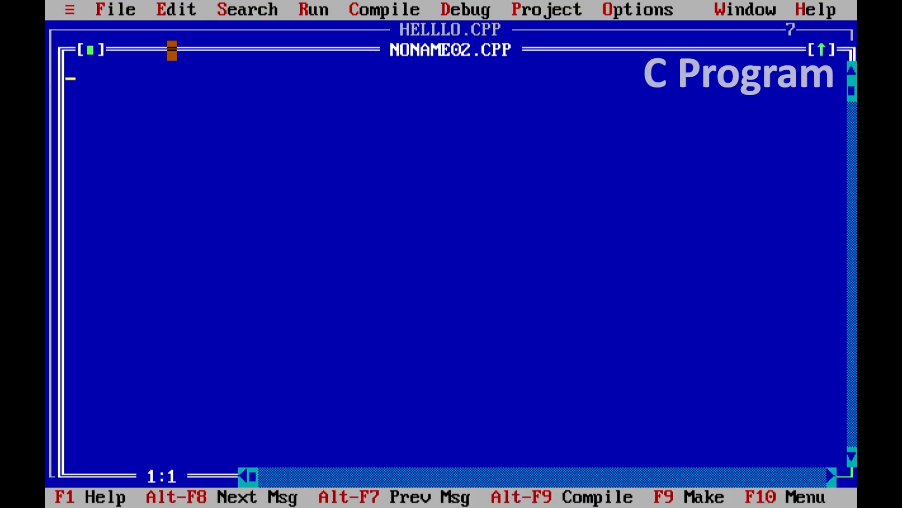
pyautogui.click(821, 47)
pyautogui.click(588, 152)
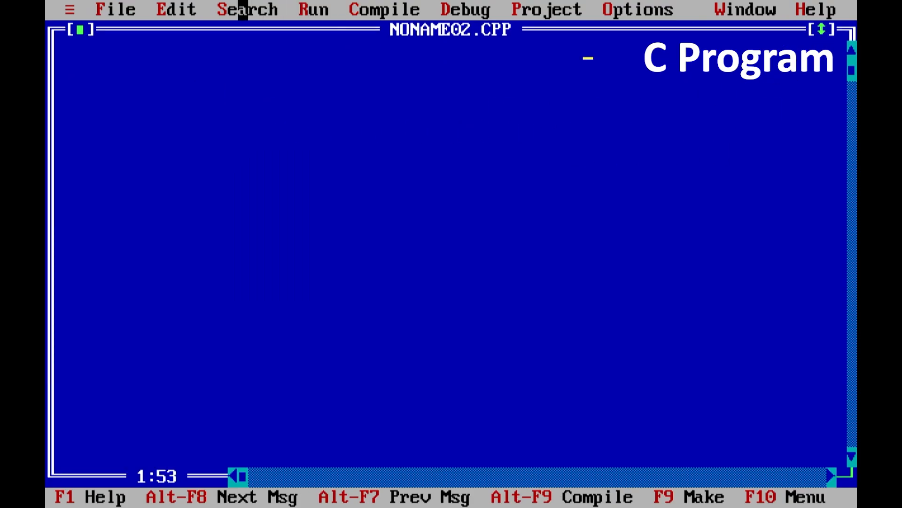
pyautogui.click(81, 51)
pyautogui.press('Home')
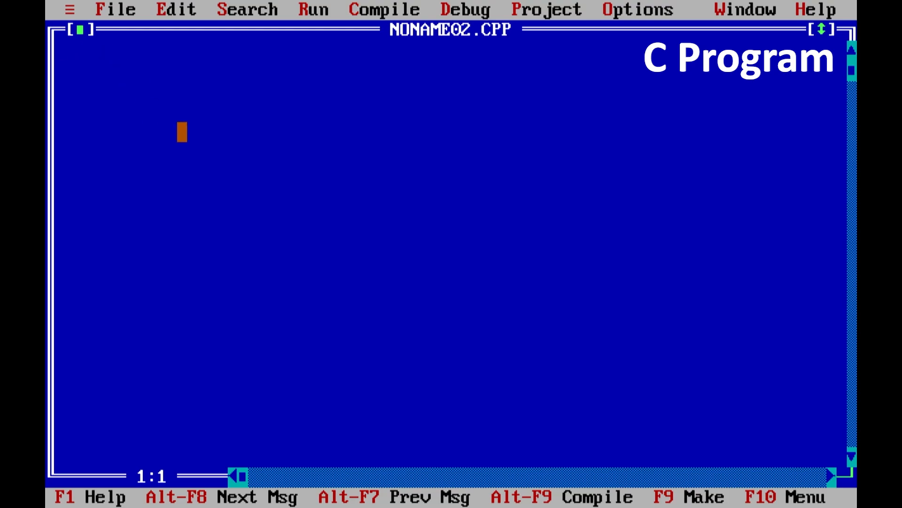
# Write #include<stdio.h> on the first line and start a new line
pyautogui.write('#includ')
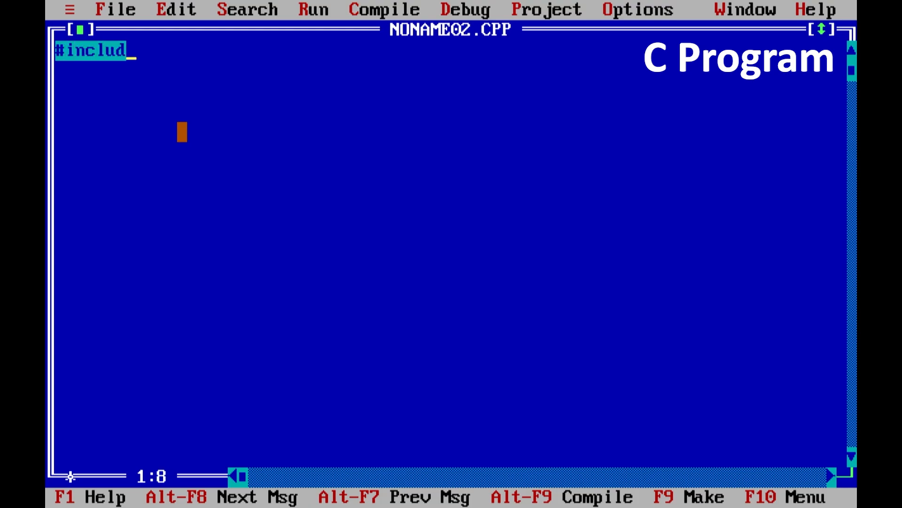
pyautogui.write('e<s')
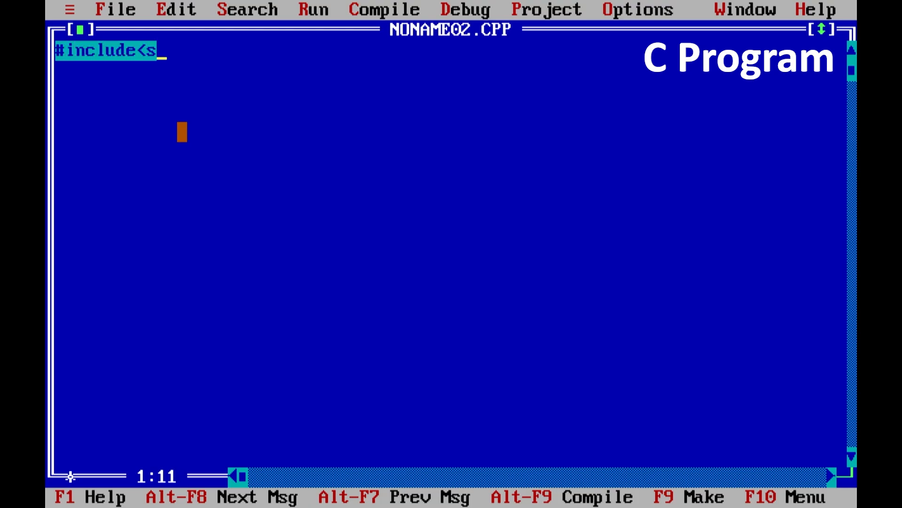
pyautogui.write('tdio.h')
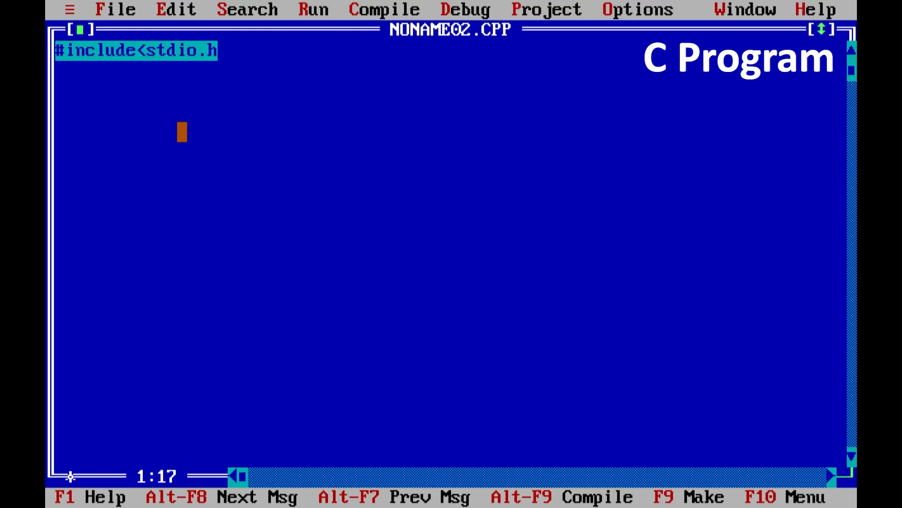
pyautogui.write('>')
pyautogui.press('Return')
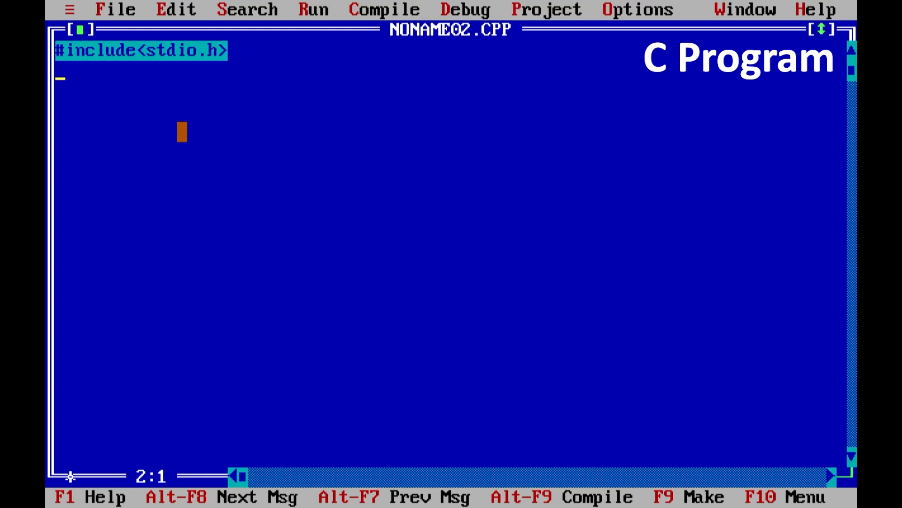
# Add an int main() function with braces around an empty line and move the cursor into its body
pyautogui.write('int main')
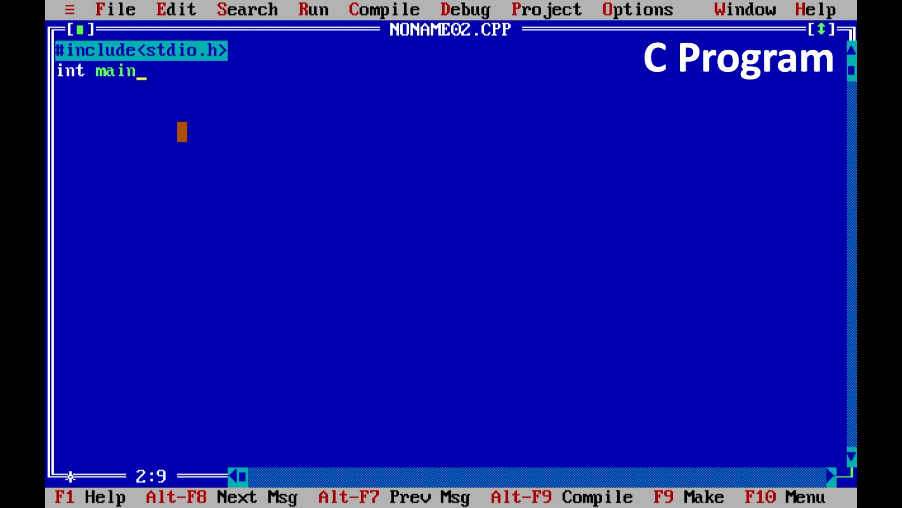
pyautogui.write('(){')
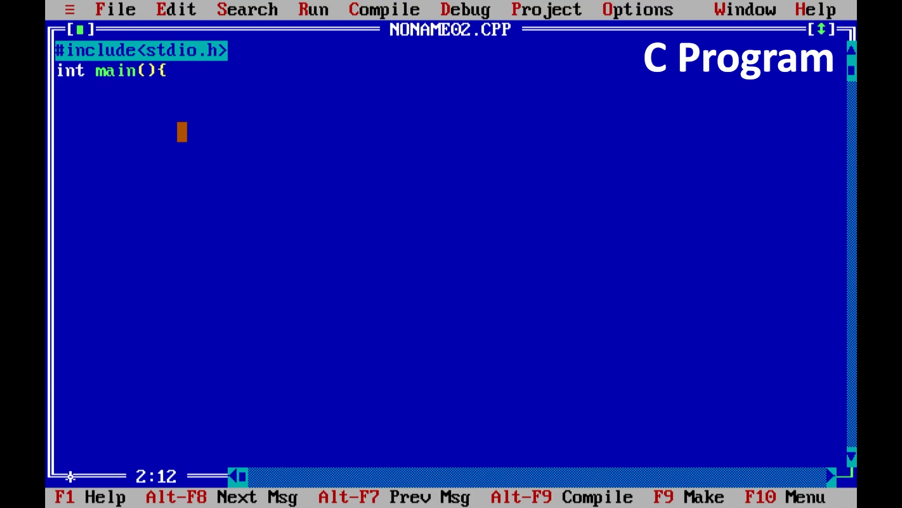
pyautogui.write('}')
pyautogui.press('Left')
pyautogui.press('Return')
pyautogui.press('Return')
pyautogui.press('Up')
pyautogui.press('Up')
pyautogui.press('Down')
# Write printf("Hello World"); inside main
pyautogui.write('print')
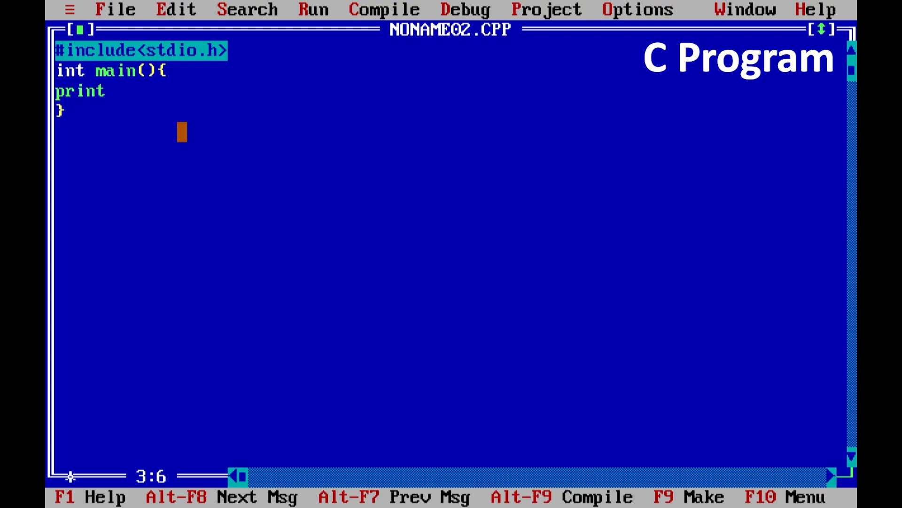
pyautogui.write('f(""')
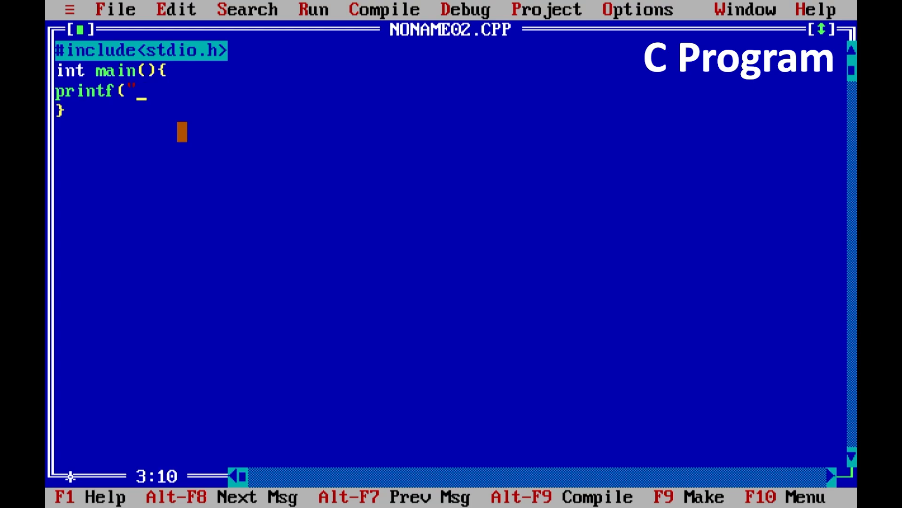
pyautogui.write(');')
pyautogui.press('Left')
pyautogui.press('Left')
pyautogui.press('Left')
pyautogui.write('Hello Wo')
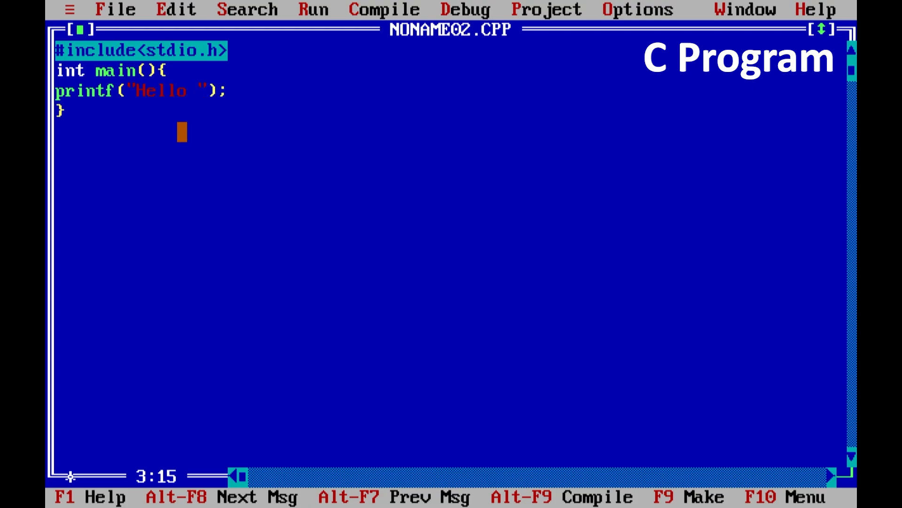
pyautogui.write('rld')
pyautogui.press('Right')
pyautogui.press('Right')
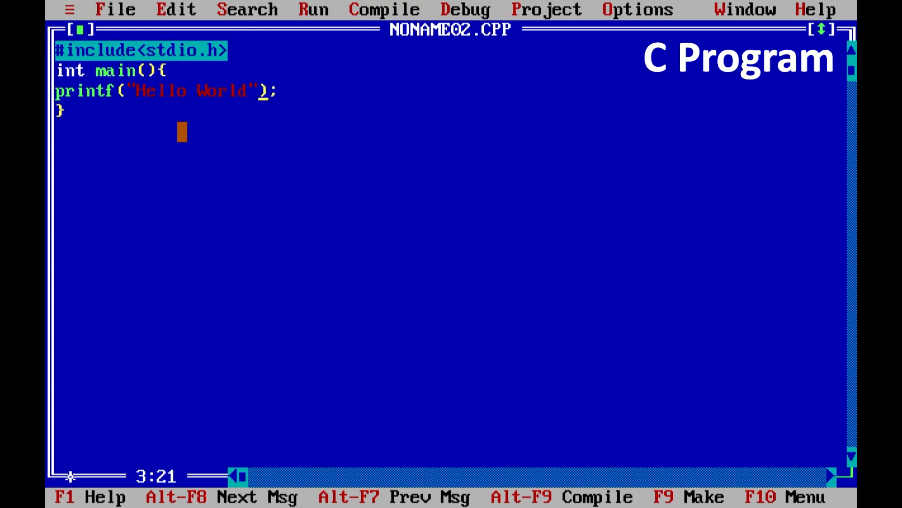
# Add return 0; on a new line after the printf statement, keeping the semicolon on the printf line
pyautogui.press('Return')
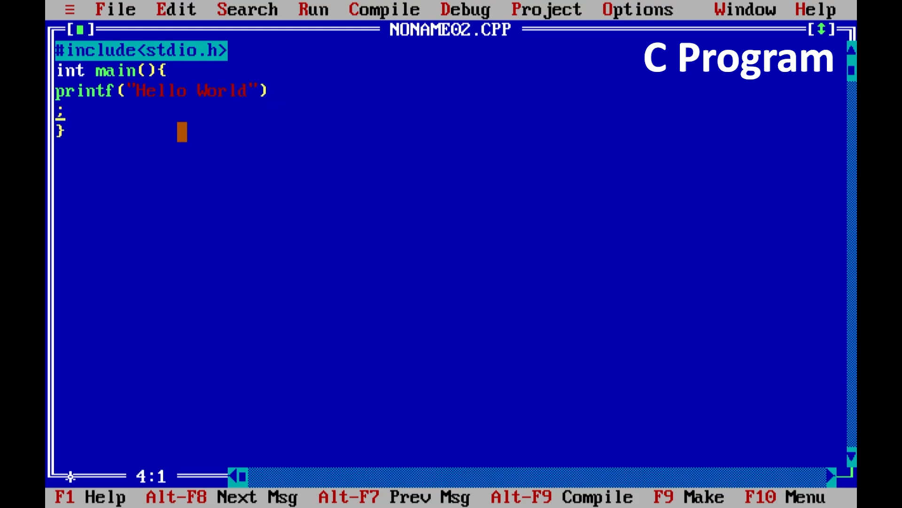
pyautogui.press('BackSpace')
pyautogui.press('Right')
pyautogui.press('Return')
pyautogui.write('return 0;')
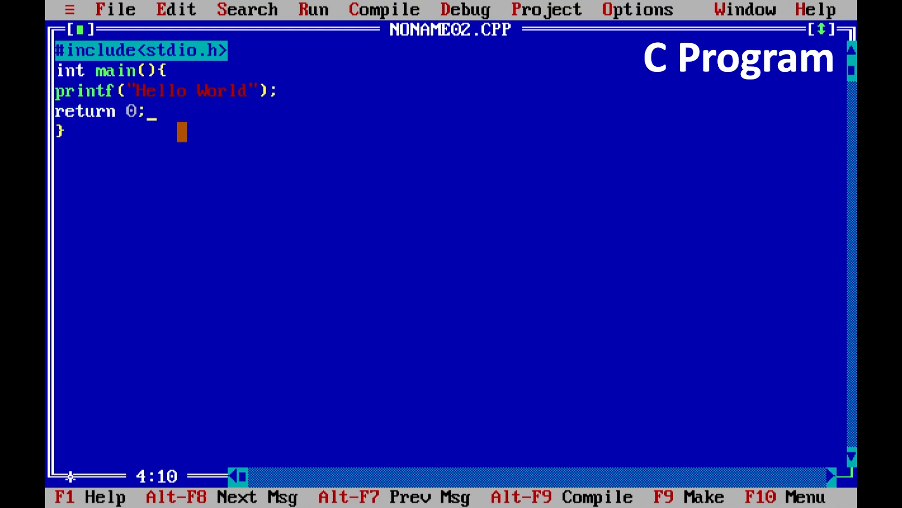
# Save the file as C:\TURBOC3\BIN\H.C
pyautogui.click(130, 10)
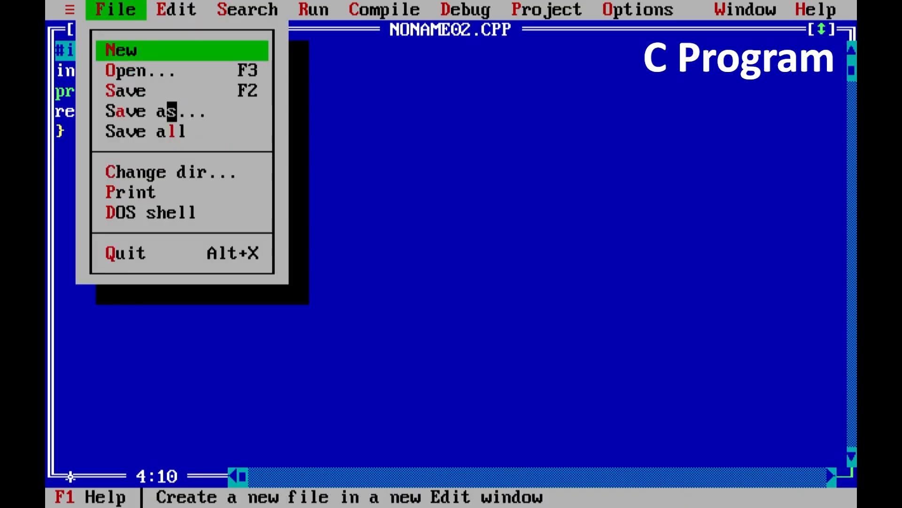
pyautogui.click(172, 91)
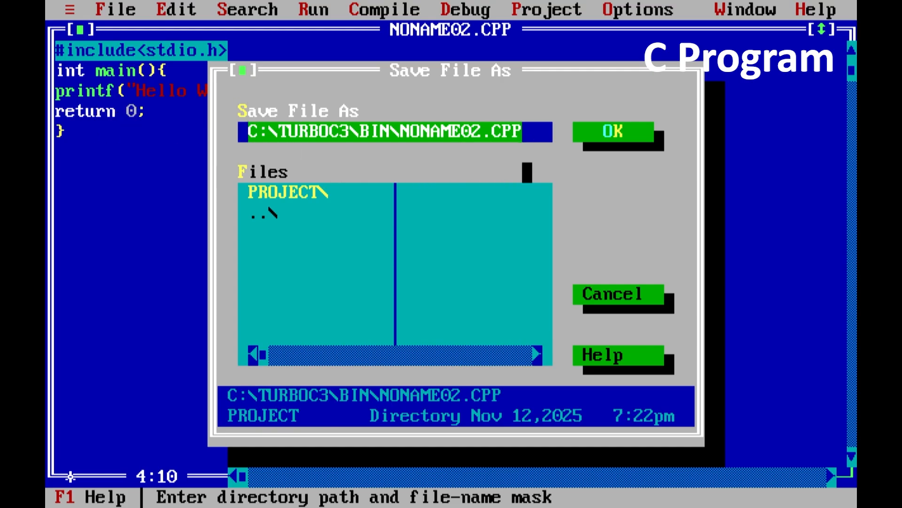
pyautogui.press('End')
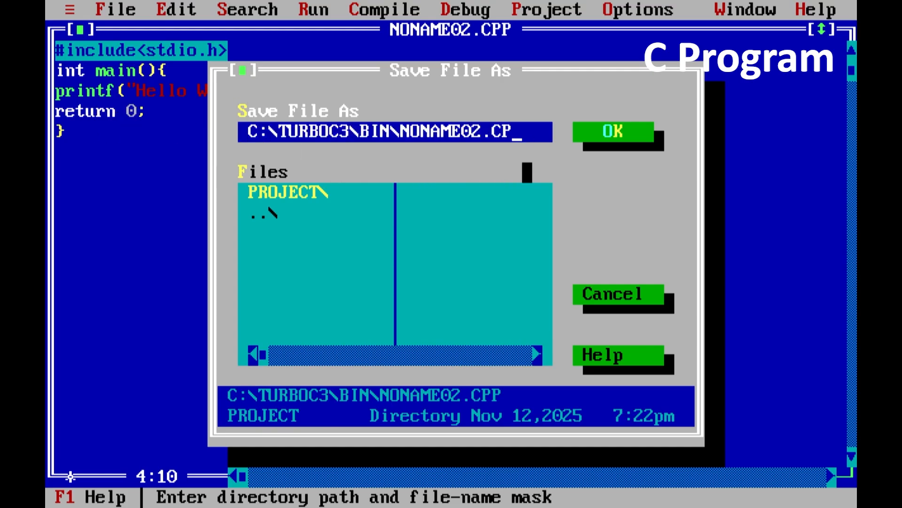
pyautogui.press('BackSpace')
pyautogui.press('BackSpace')
pyautogui.press('Left')
pyautogui.press('Left')
pyautogui.press('BackSpace')
pyautogui.press('BackSpace')
pyautogui.press('BackSpace')
pyautogui.press('BackSpace')
pyautogui.press('BackSpace')
pyautogui.press('BackSpace')
pyautogui.press('BackSpace')
pyautogui.press('BackSpace')
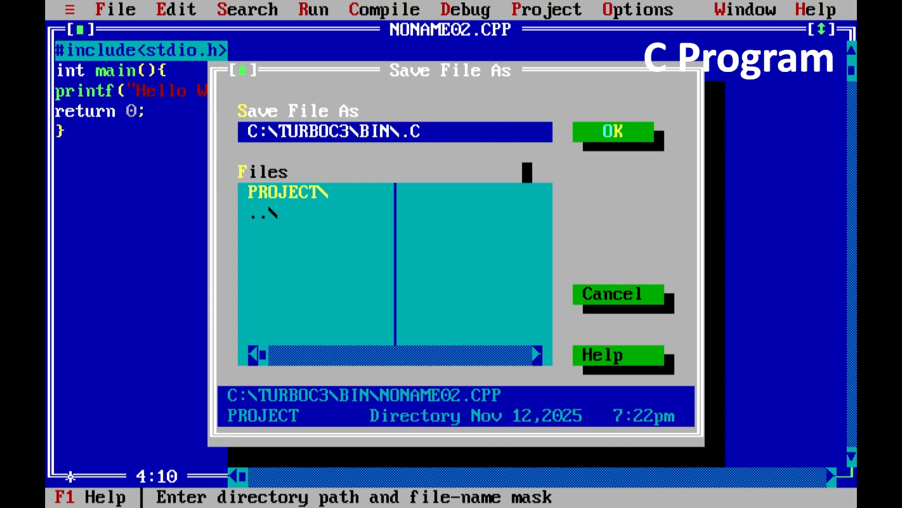
pyautogui.write('H')
pyautogui.click(609, 132)
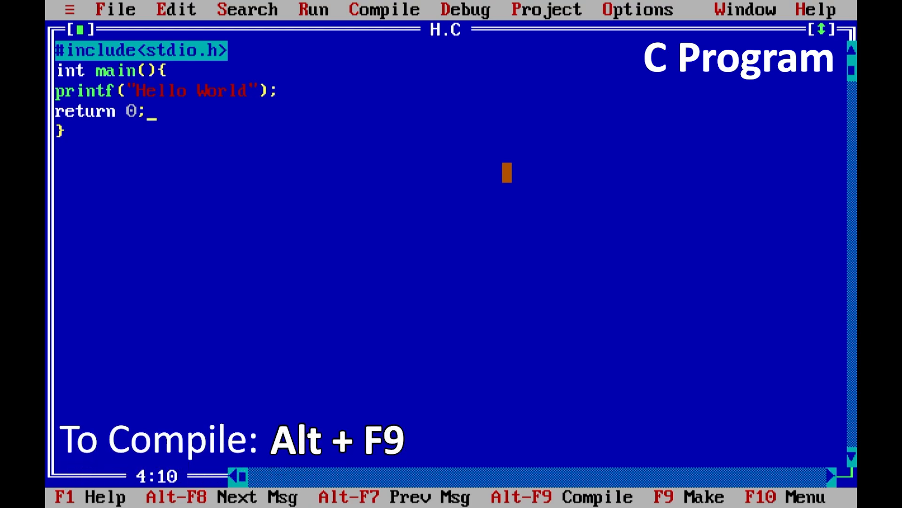
# Compile H.C, then view the output screen and return to the editor
pyautogui.hotkey('alt', 'F9')
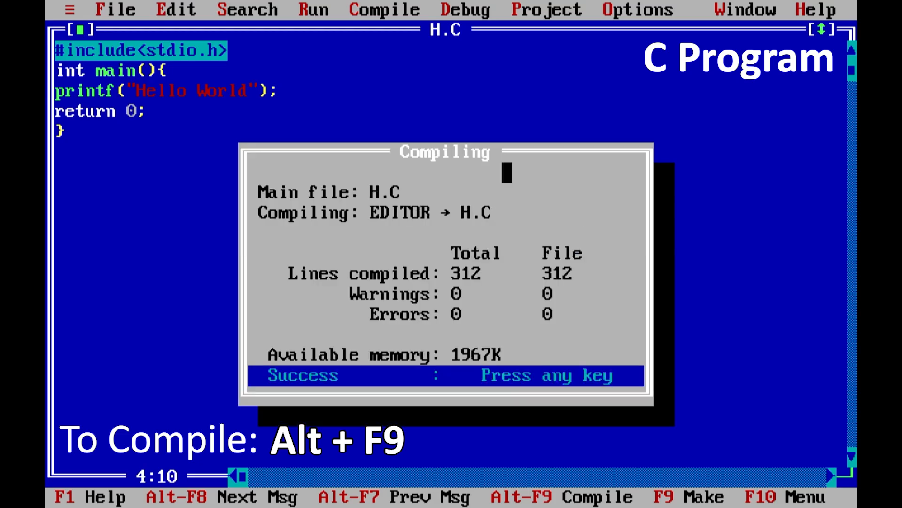
pyautogui.press('Return')
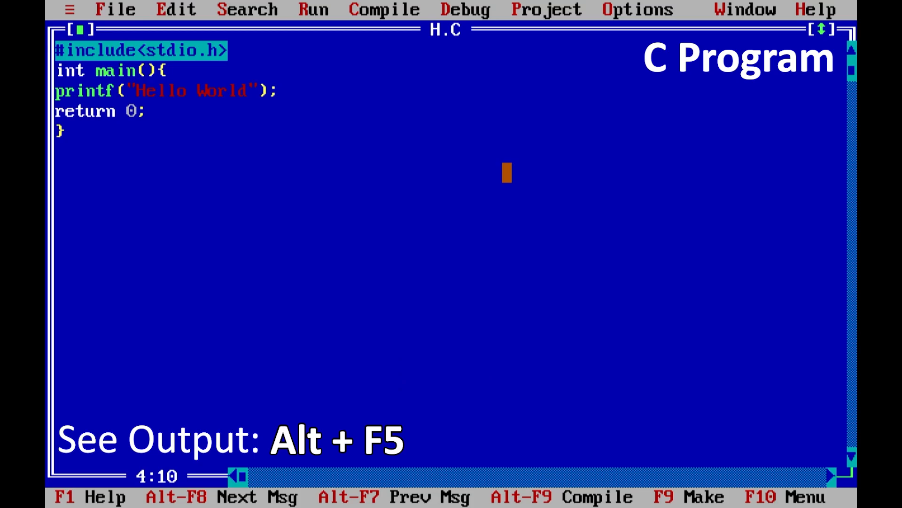
pyautogui.hotkey('alt', 'F5')
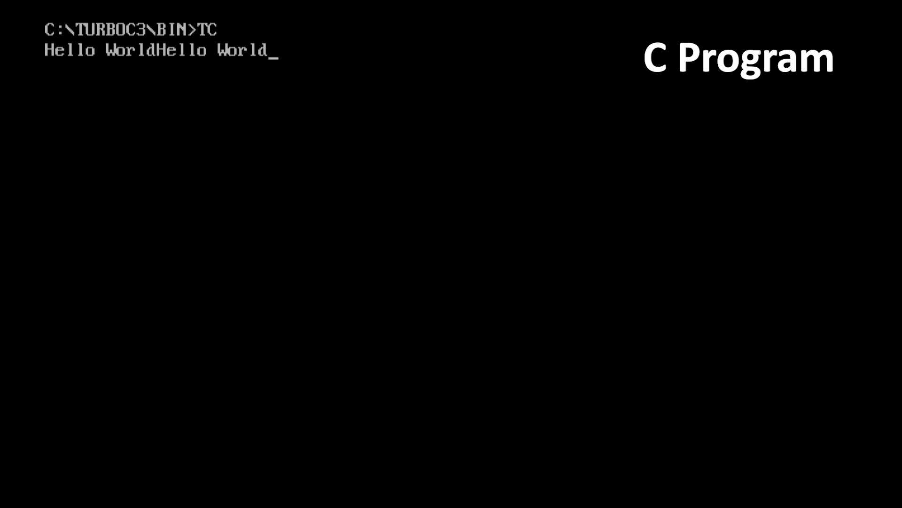
pyautogui.press('Return')
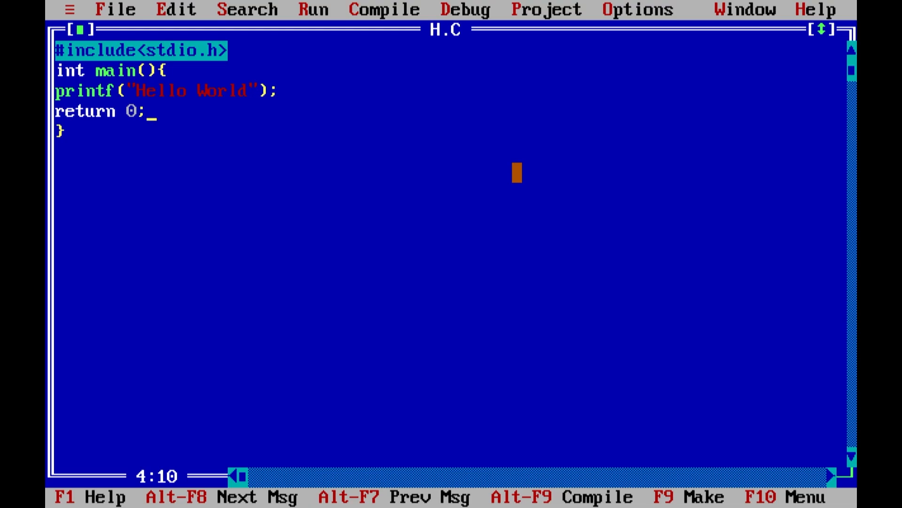
pyautogui.click(121, 10)
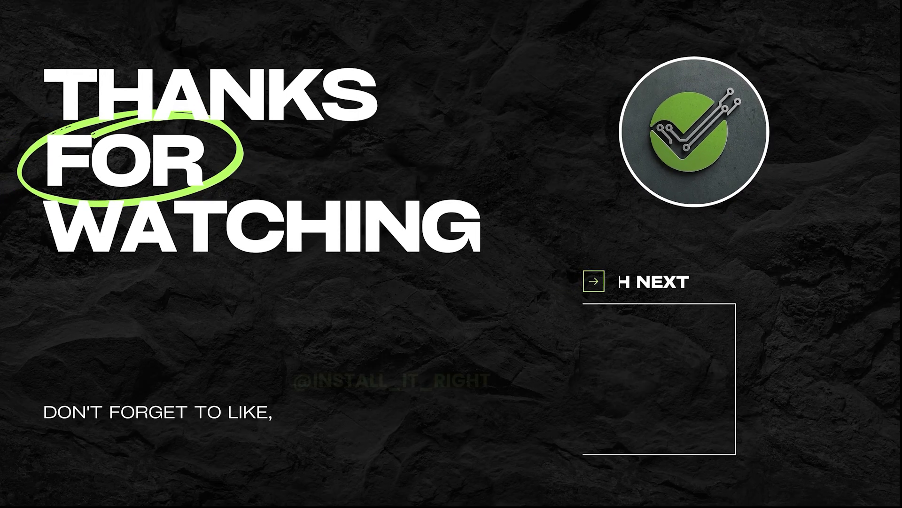